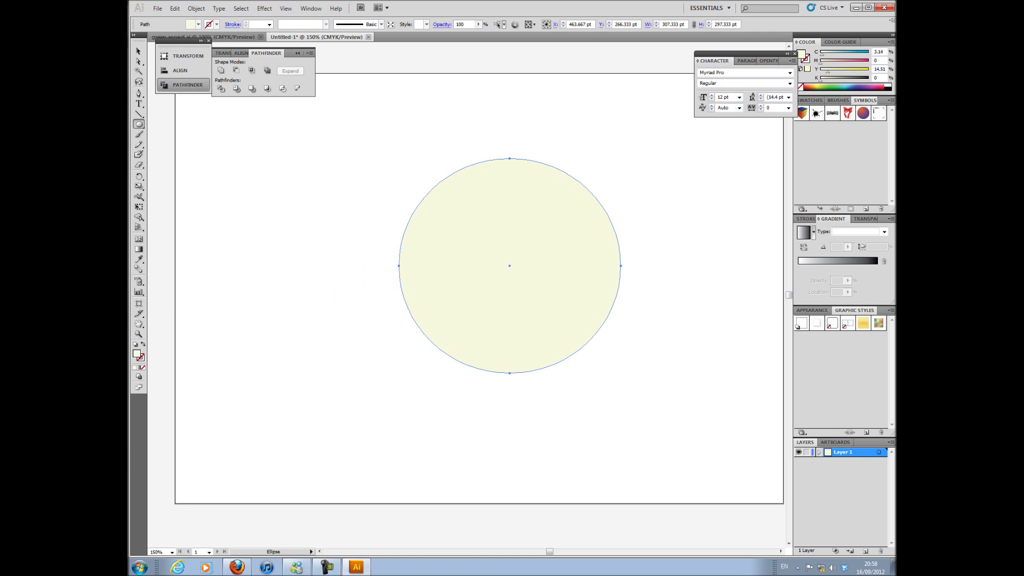
Fill the circle with green (C 73.33, M 13.73, Y 100, K 1.96) and give it an opacity mask with Clip off.
click(830, 86)
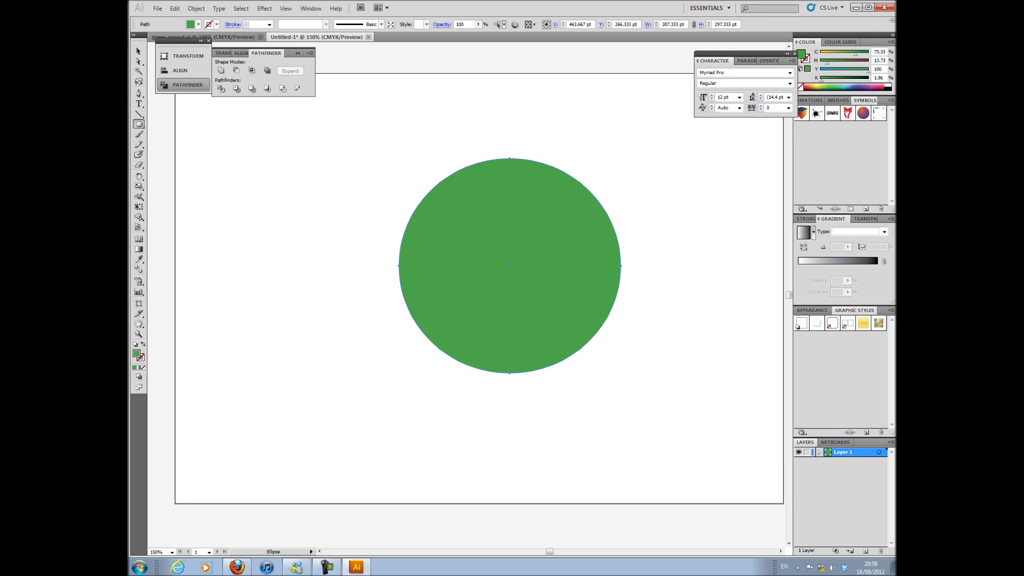
click(139, 51)
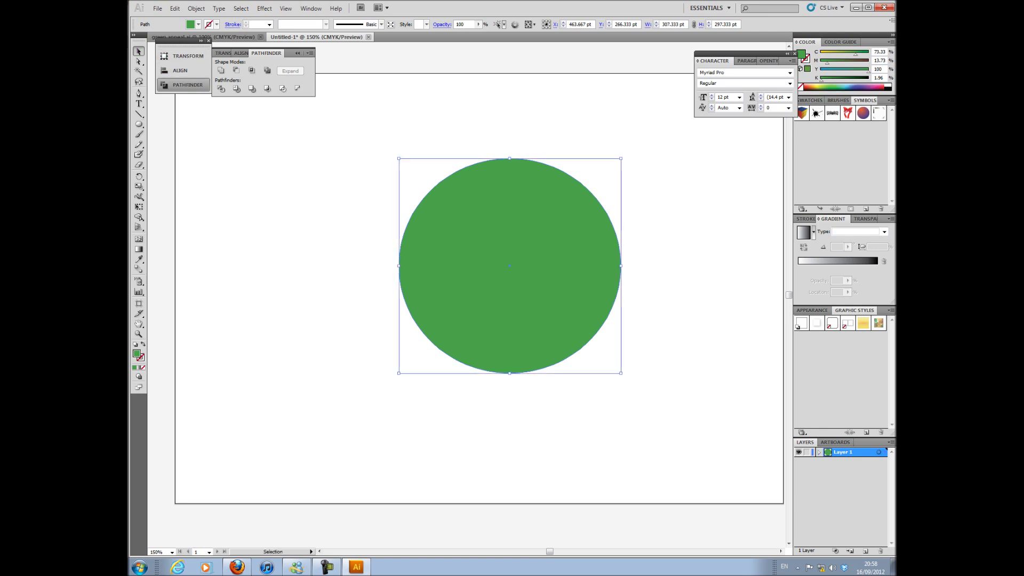
click(864, 218)
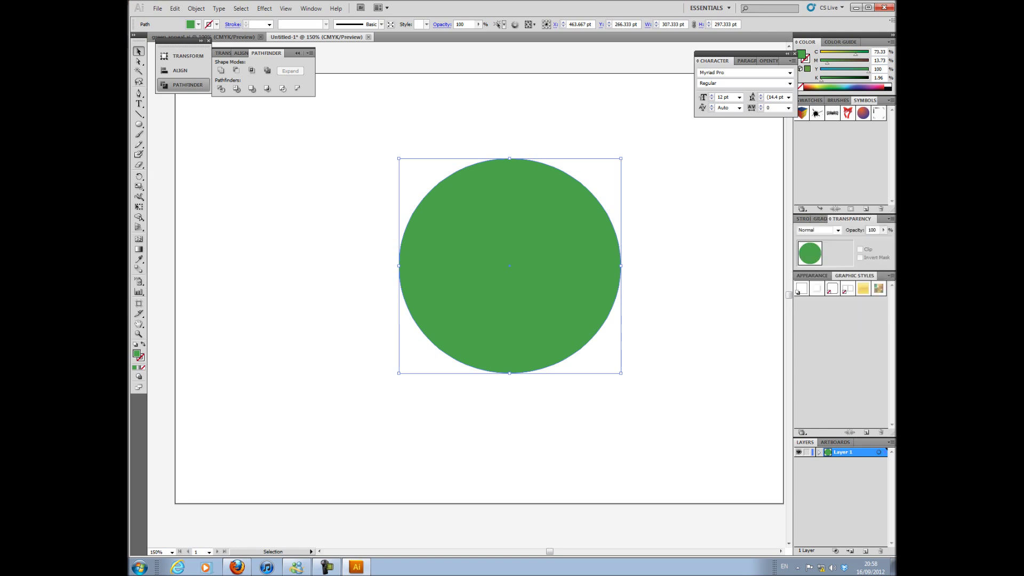
double_click(840, 253)
click(860, 249)
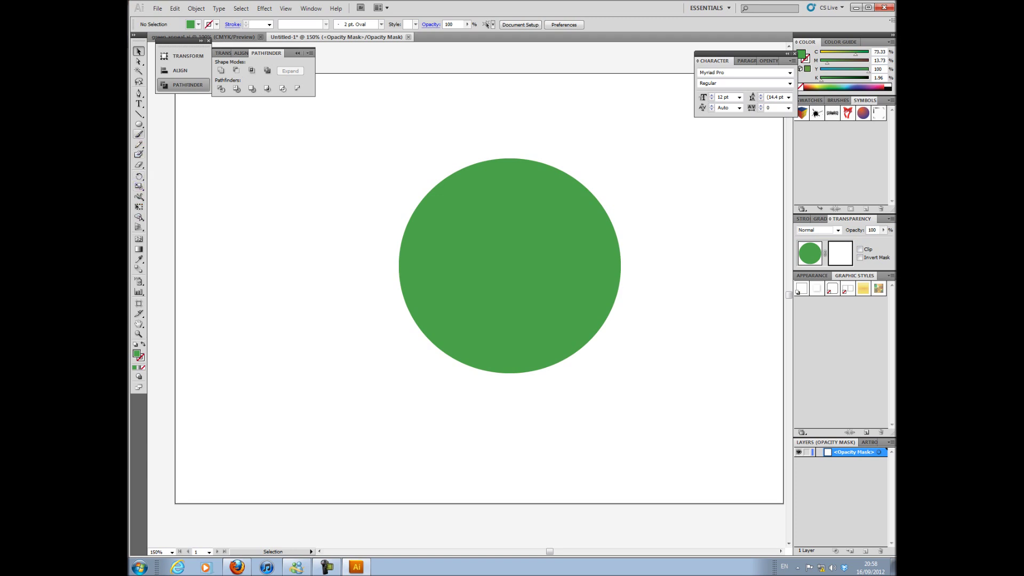
Draw a wide ellipse about 457 by 273 pt in the opacity mask over the circle's upper part and fill it black.
click(139, 125)
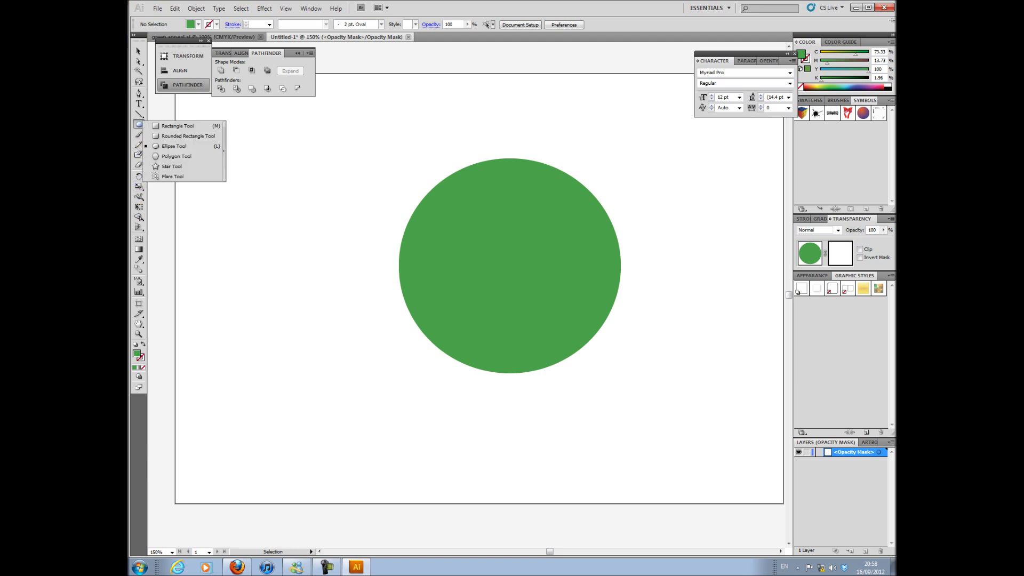
click(174, 146)
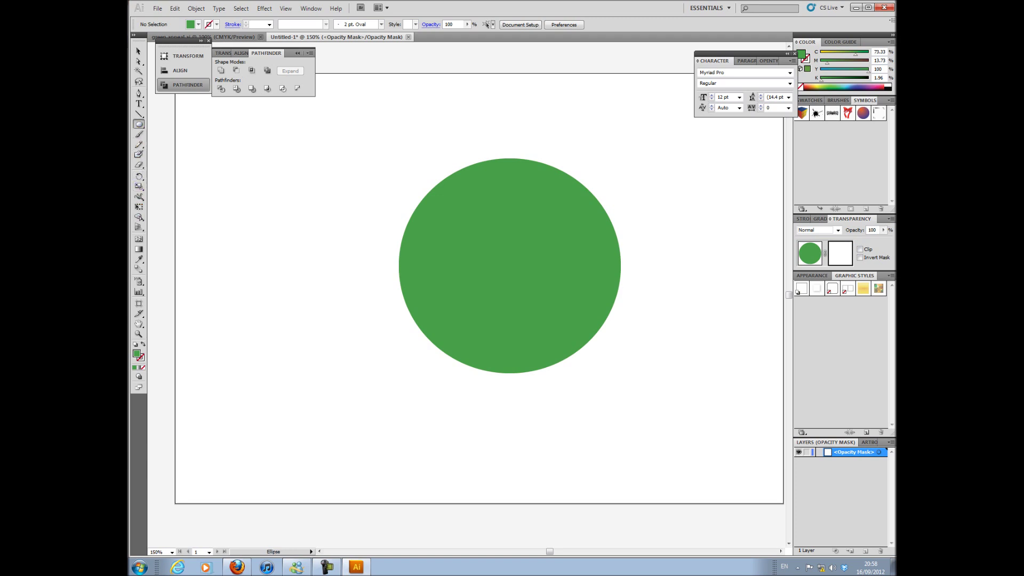
drag(372, 340, 702, 143)
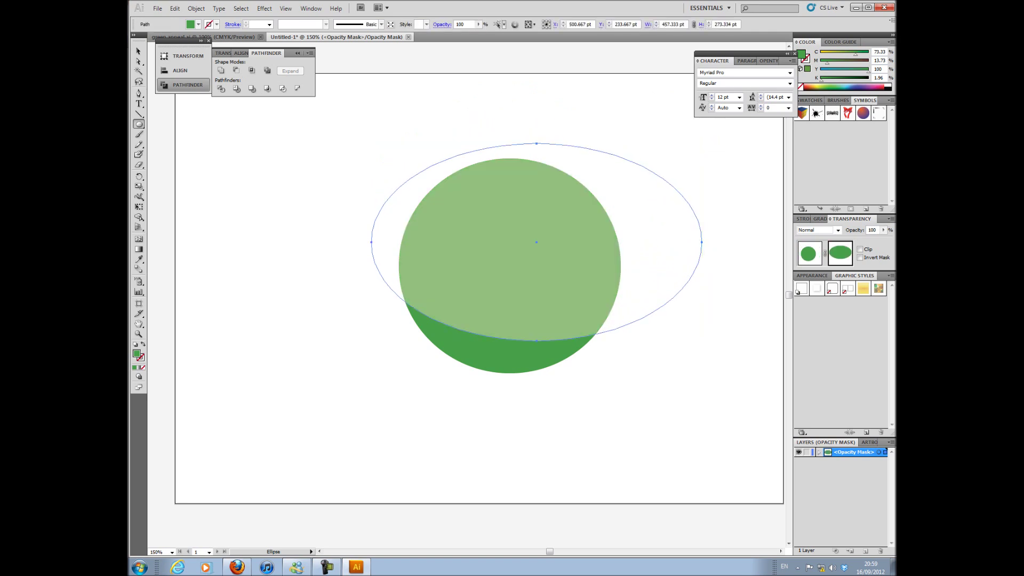
click(888, 89)
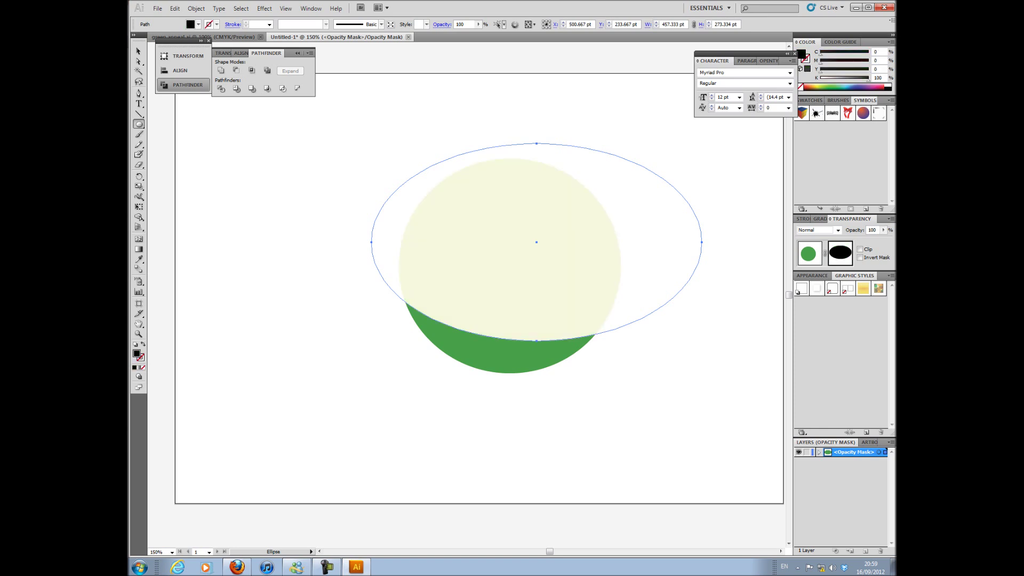
Shift the black mask ellipse over the circle, stretch it to about 281 pt high, and leave opacity mask editing.
click(139, 51)
drag(513, 257, 491, 270)
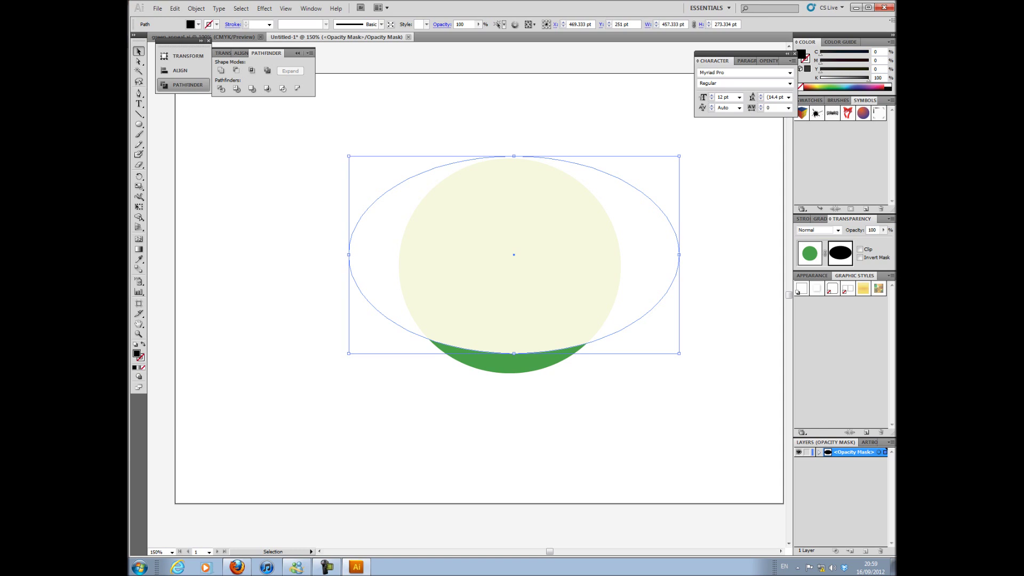
drag(514, 156, 514, 153)
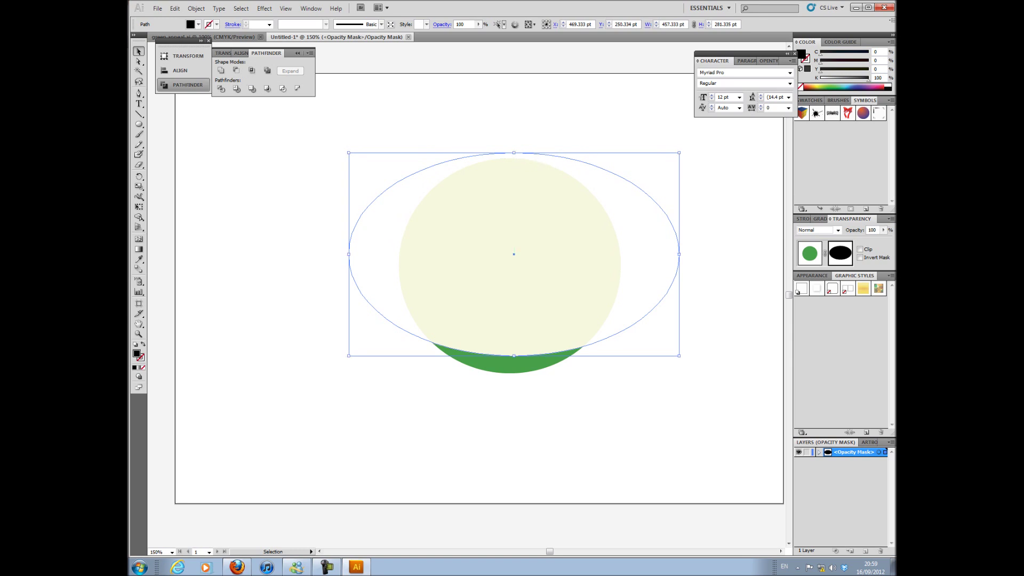
key(ctrl+shift+a)
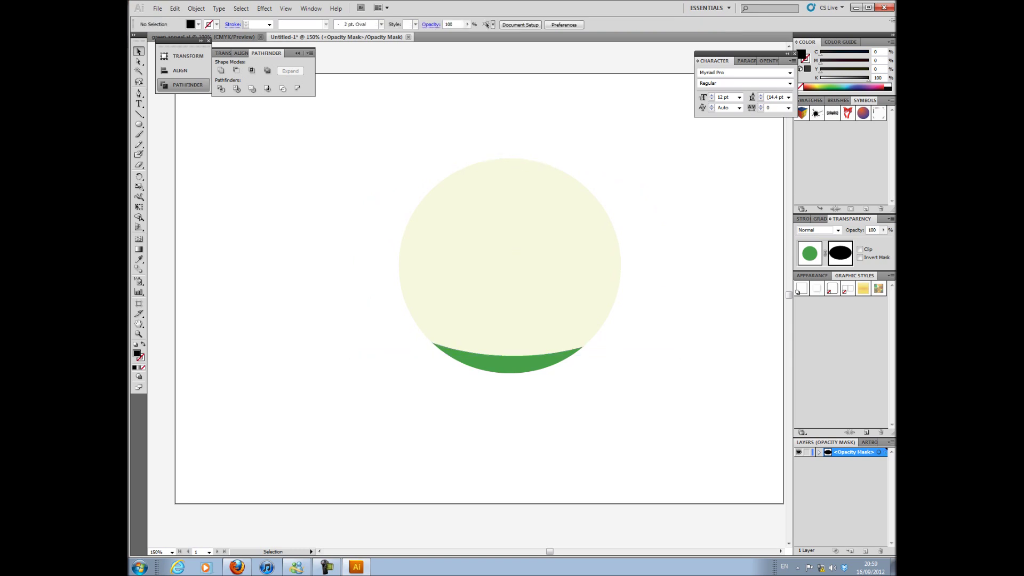
click(810, 253)
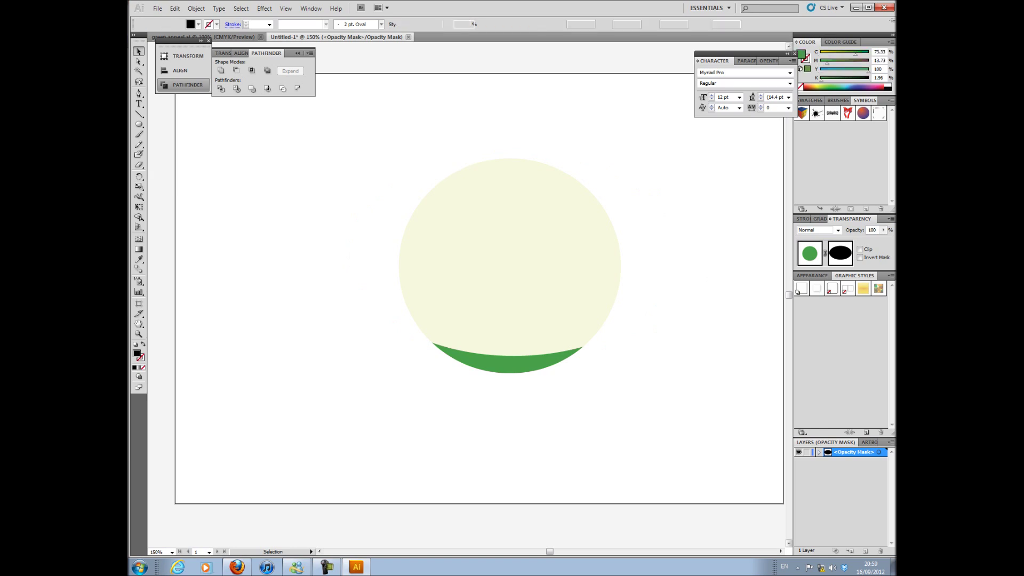
key(ctrl+shift+a)
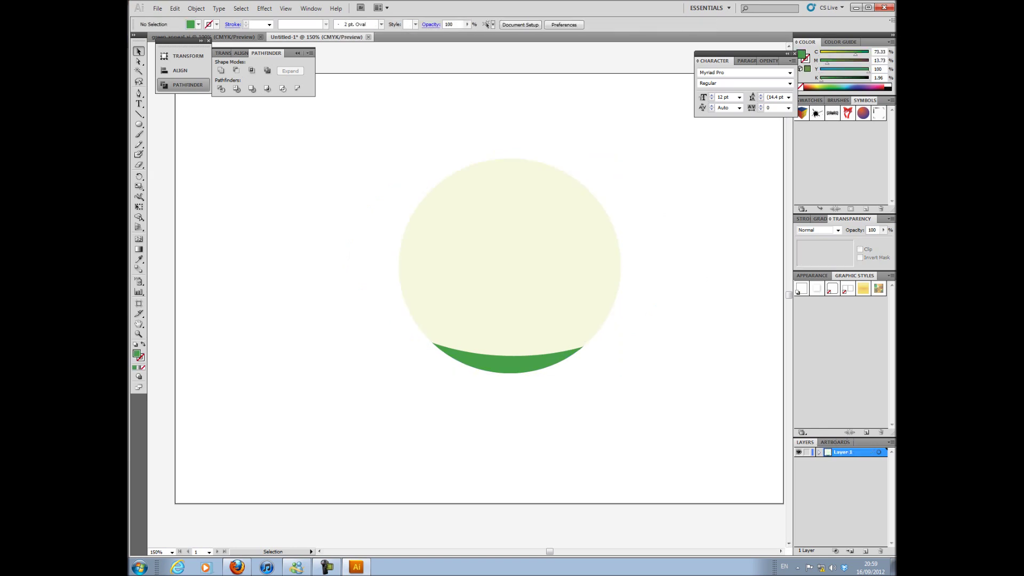
Draw a tapered curved ribbon about 275 pt wide just above the green crescent, widening past the circle's right edge, with the Pen tool.
key(z)
click(496, 319)
click(139, 93)
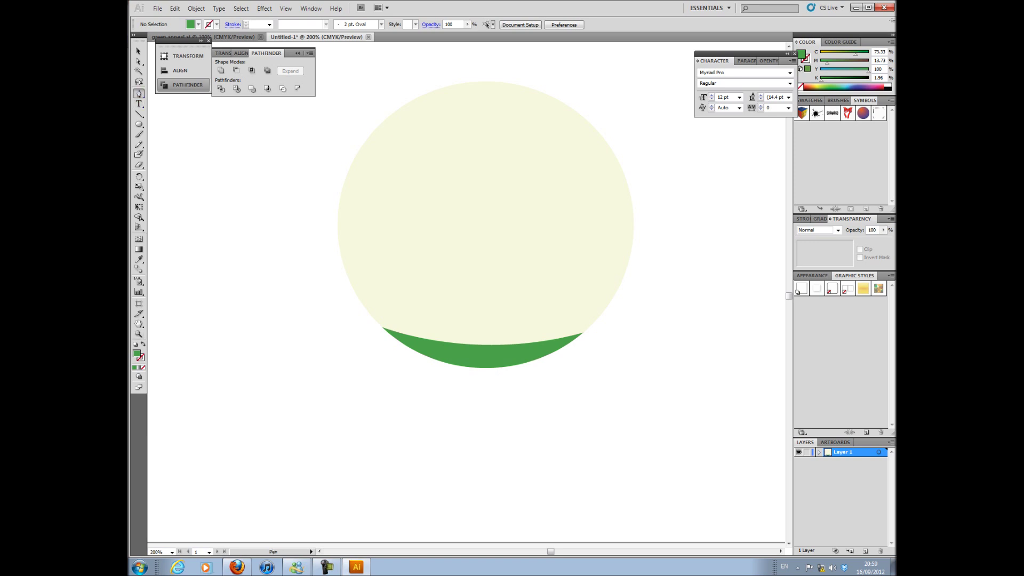
click(377, 321)
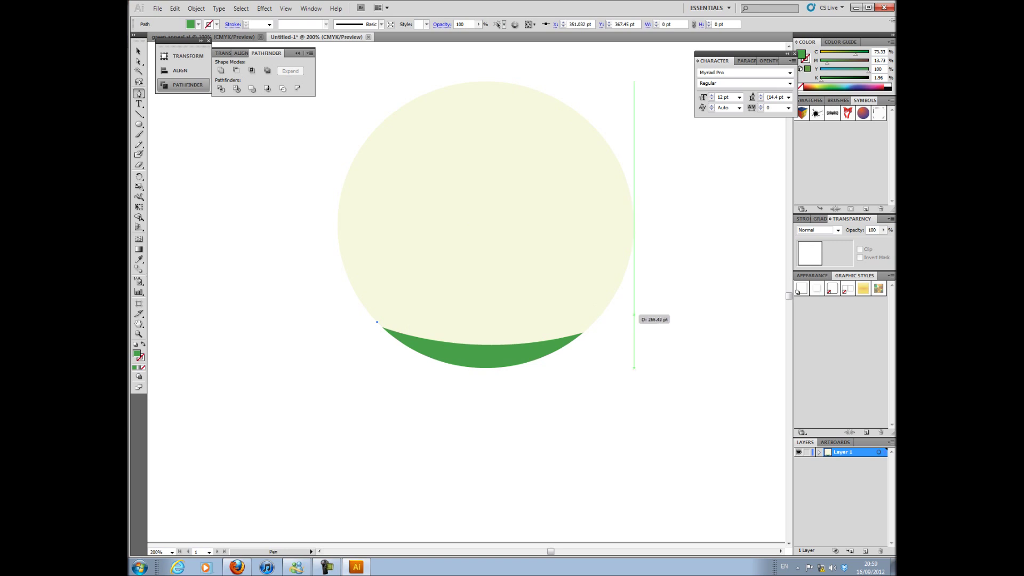
drag(639, 314, 744, 272)
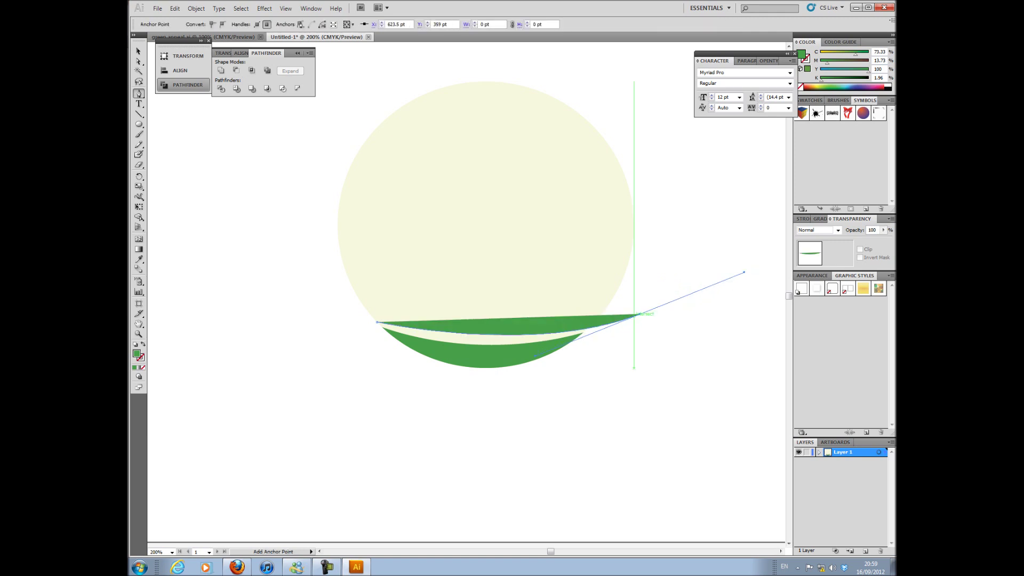
drag(640, 314, 643, 300)
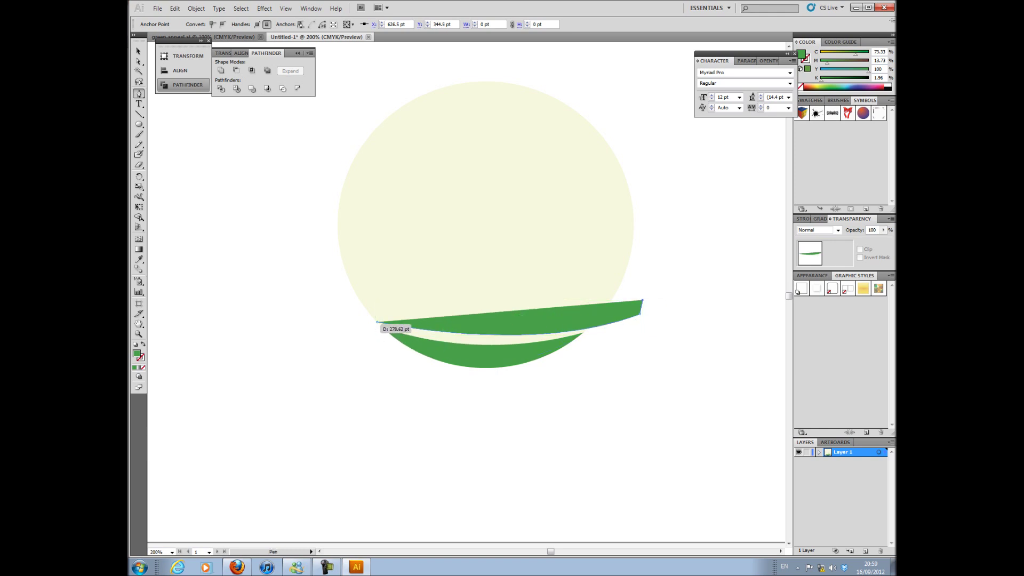
drag(377, 322, 574, 345)
drag(180, 299, 180, 299)
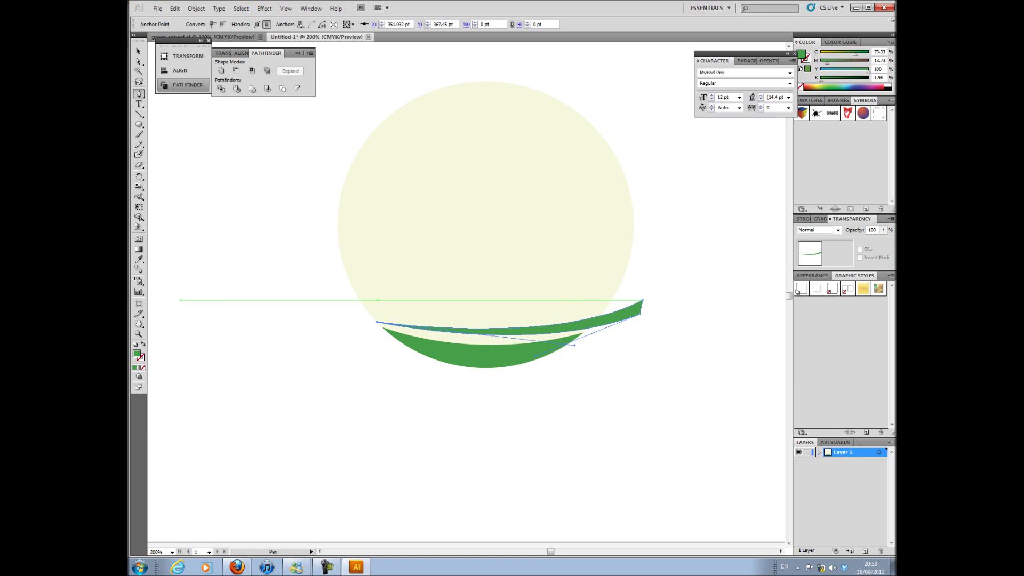
click(139, 51)
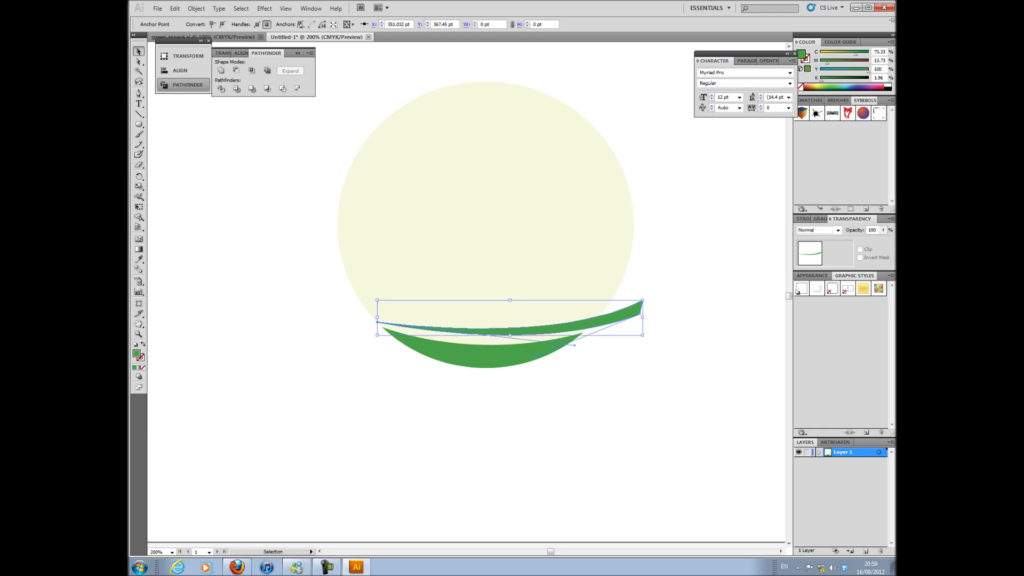
click(229, 176)
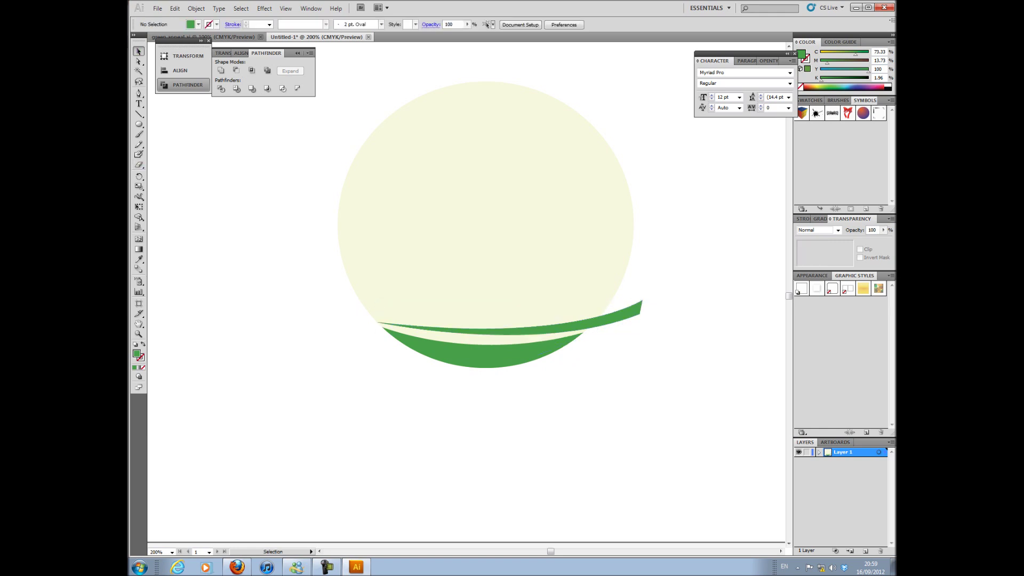
Draw a second curved ribbon from the first ribbon's right end across the circle past its left edge, about 379 pt wide.
key(p)
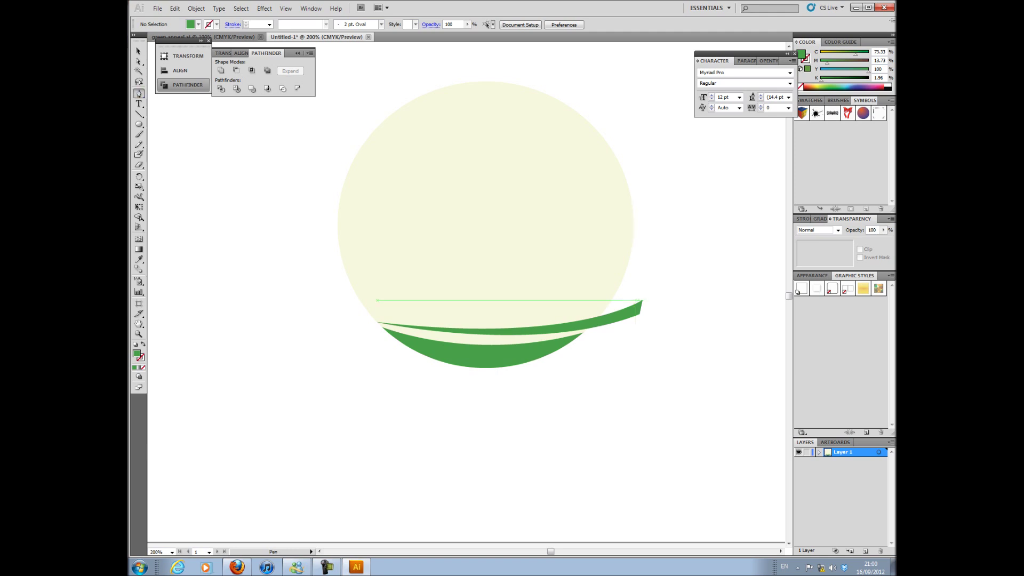
click(642, 300)
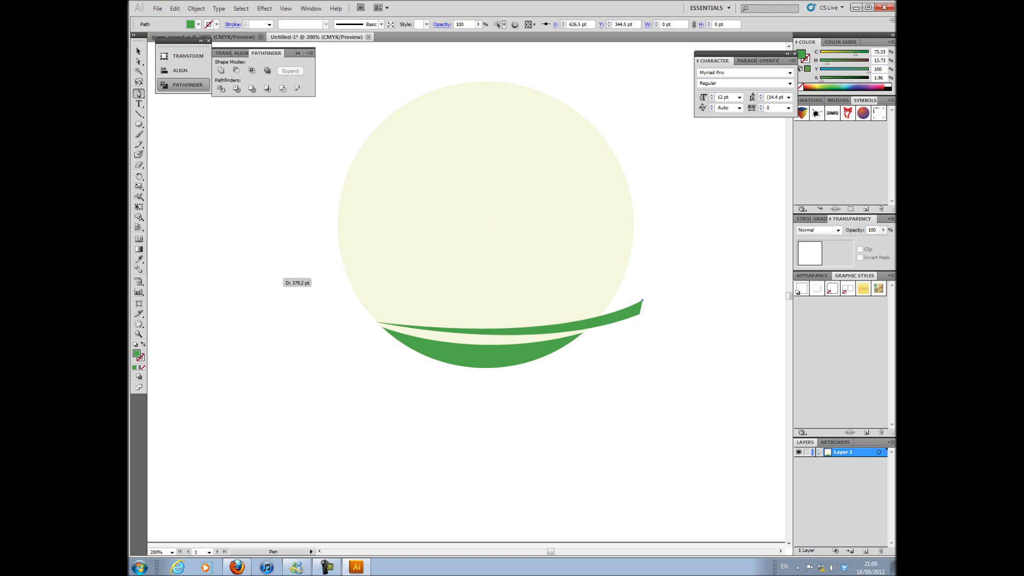
mouse_move(278, 276)
mouse_down()
mouse_move(210, 299)
mouse_move(152, 260)
mouse_move(213, 311)
mouse_move(264, 287)
mouse_up()
drag(545, 552, 551, 551)
scroll(264, 288, left, 2)
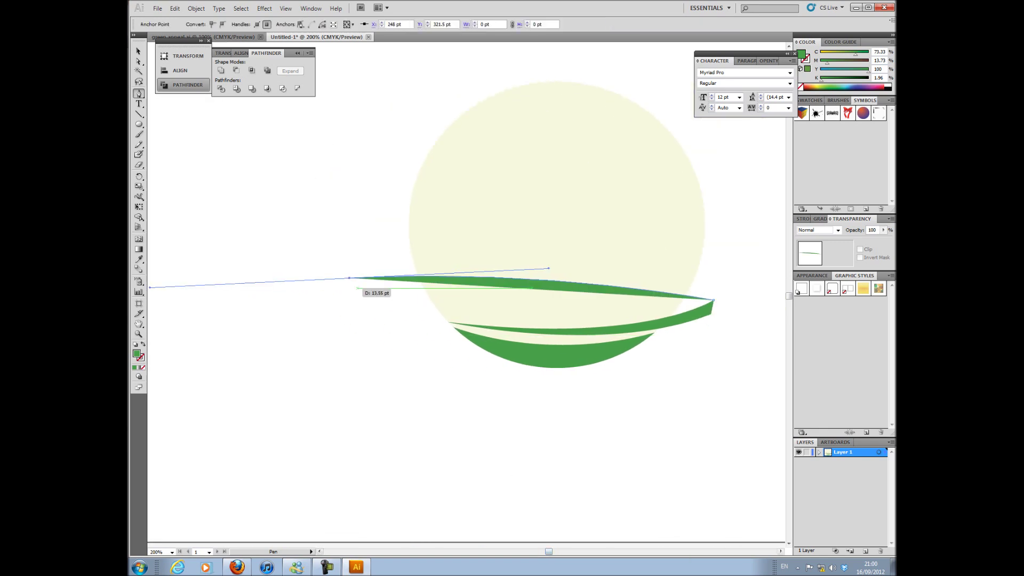
click(349, 278)
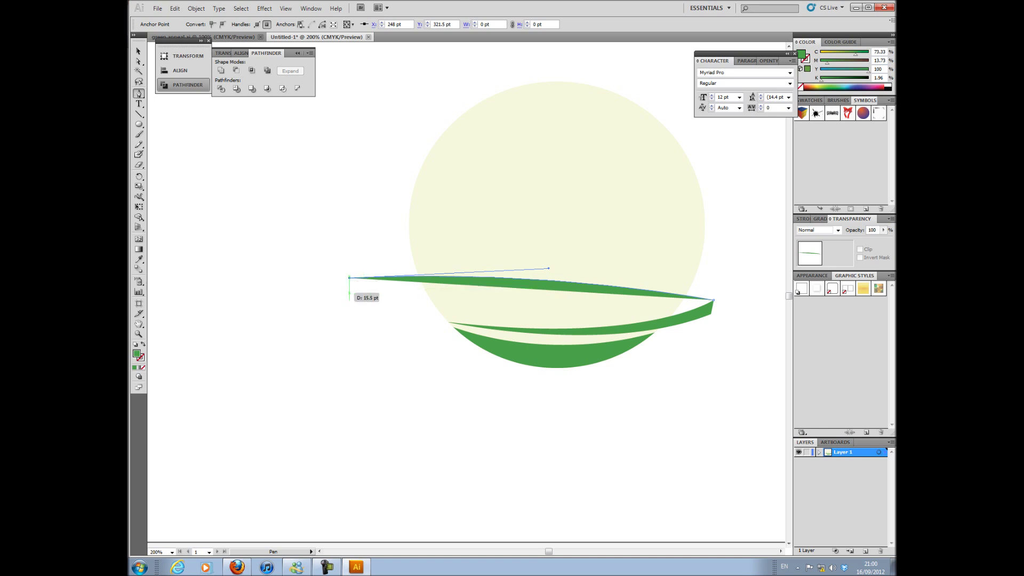
click(349, 293)
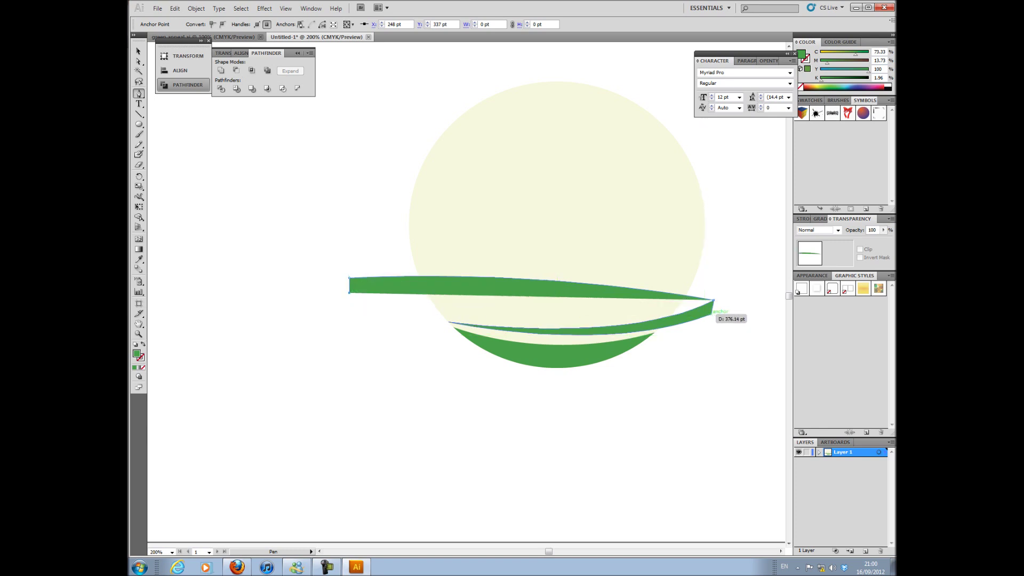
drag(714, 313, 678, 352)
click(441, 314)
click(444, 300)
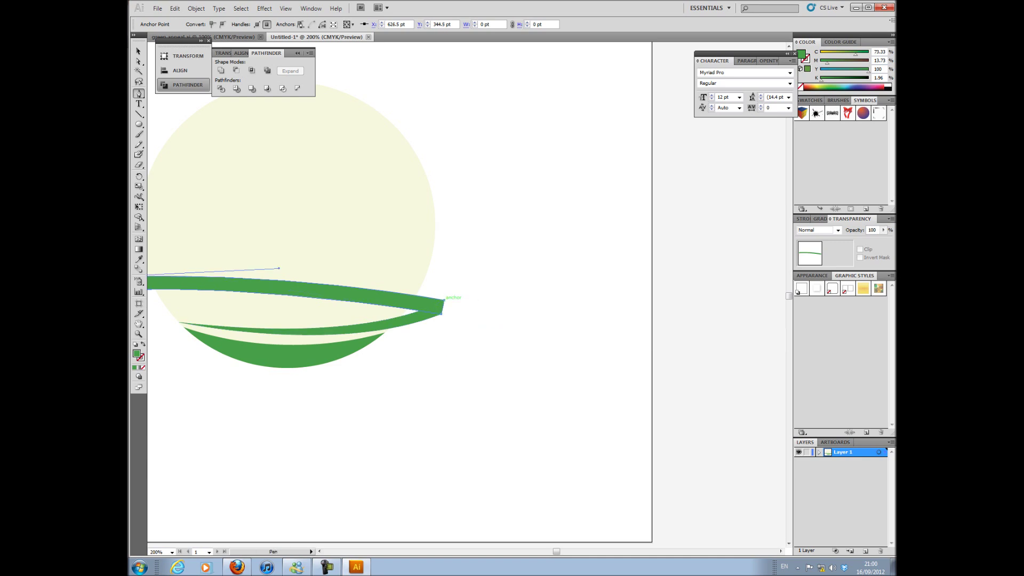
drag(556, 552, 550, 551)
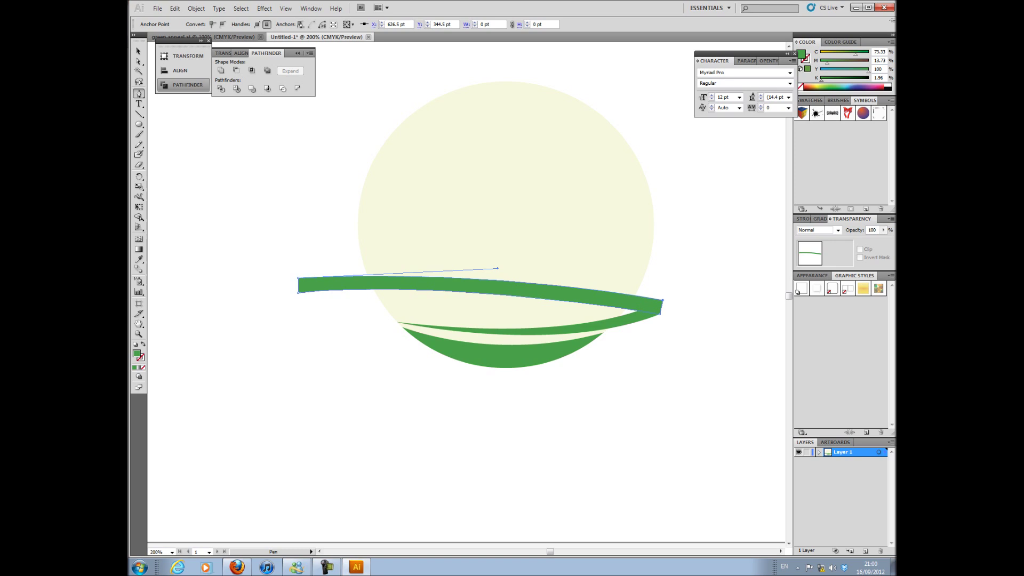
Darken the second ribbon by setting its black value to 40 and send it to the back.
drag(822, 81, 840, 80)
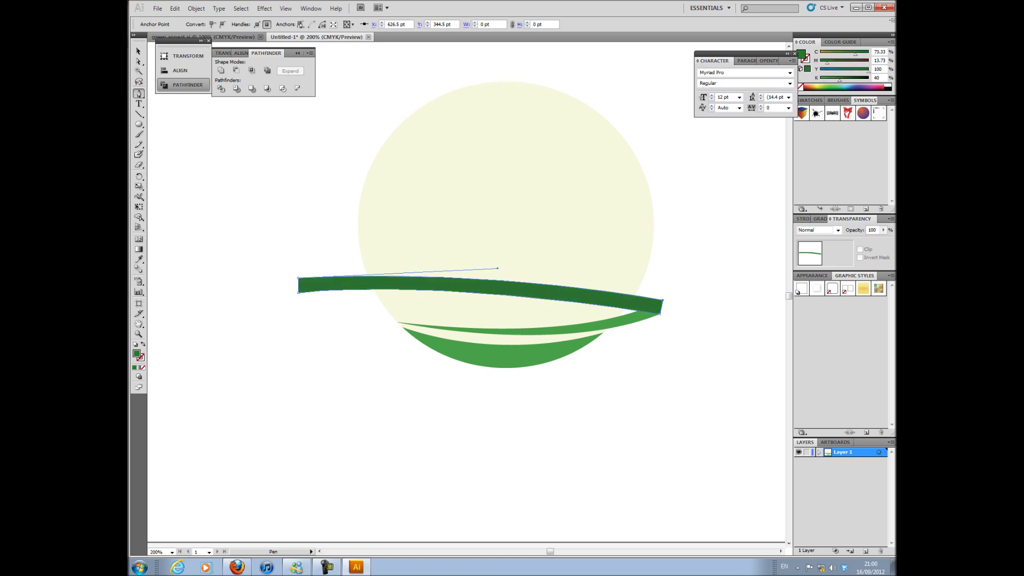
click(196, 8)
mouse_move(213, 30)
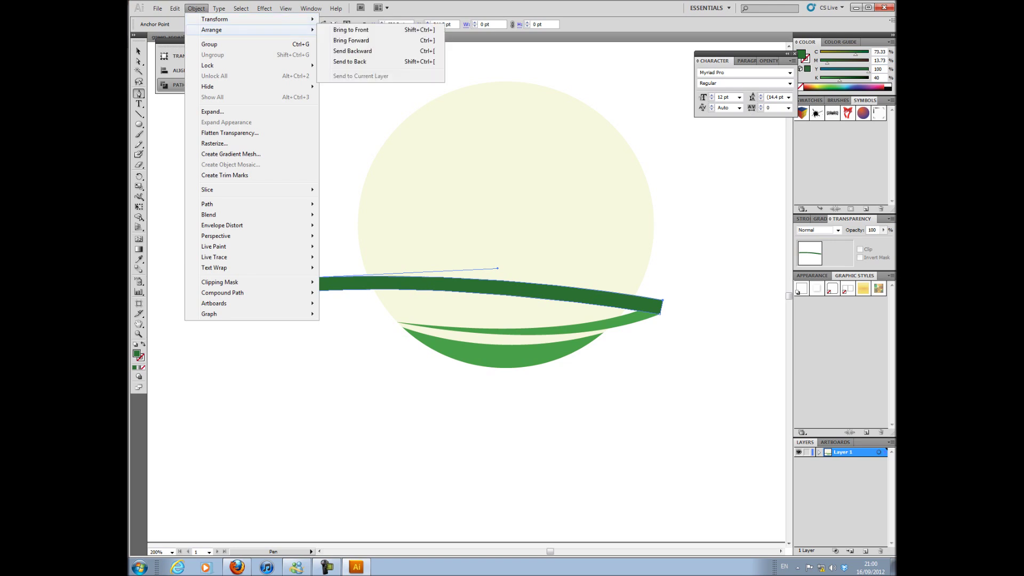
click(350, 61)
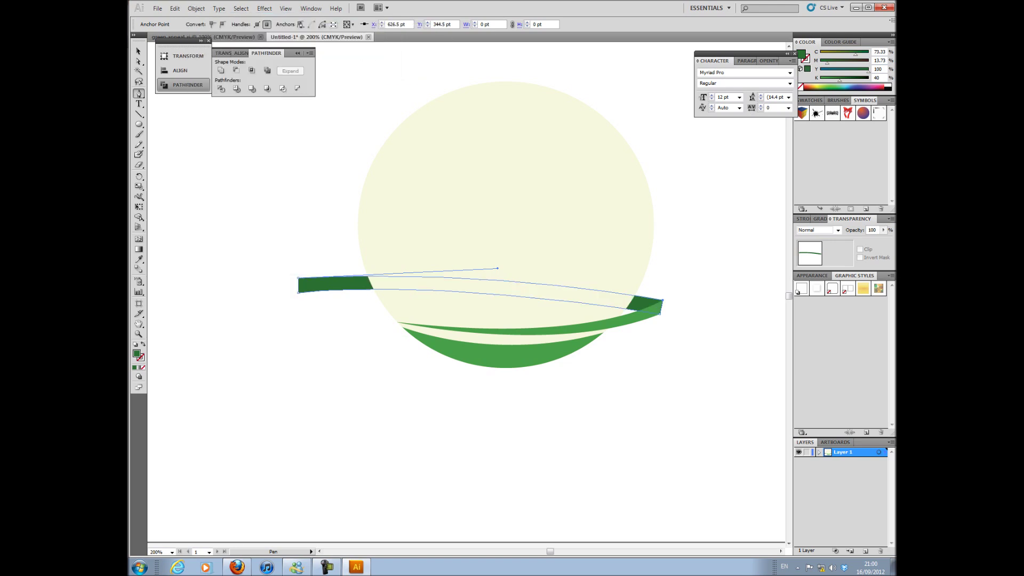
key(v)
key(ctrl+shift+a)
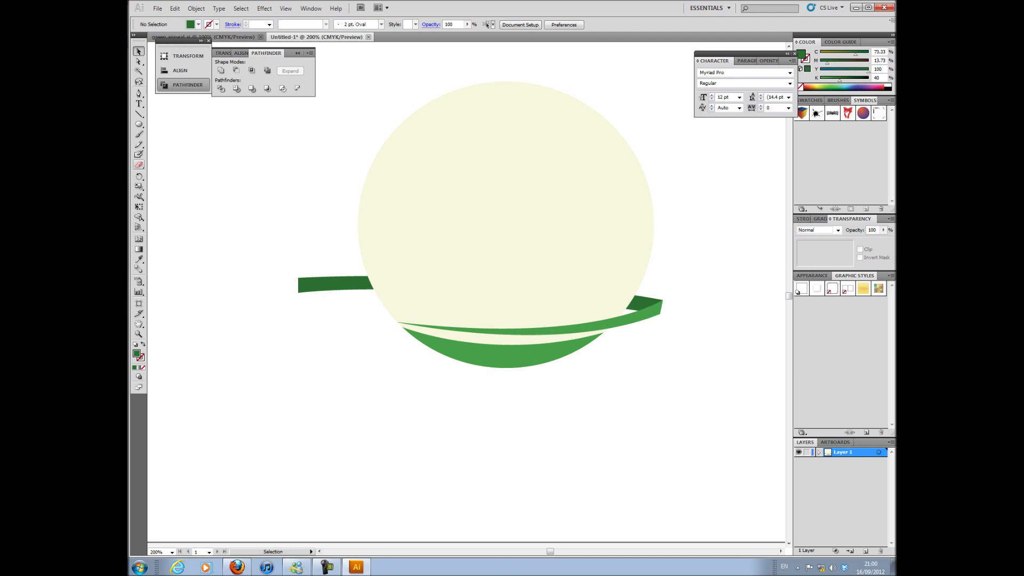
Start a Pen path at the lower corner of the dark ribbon's left end.
click(139, 93)
click(298, 293)
drag(749, 243, 179, 35)
click(175, 9)
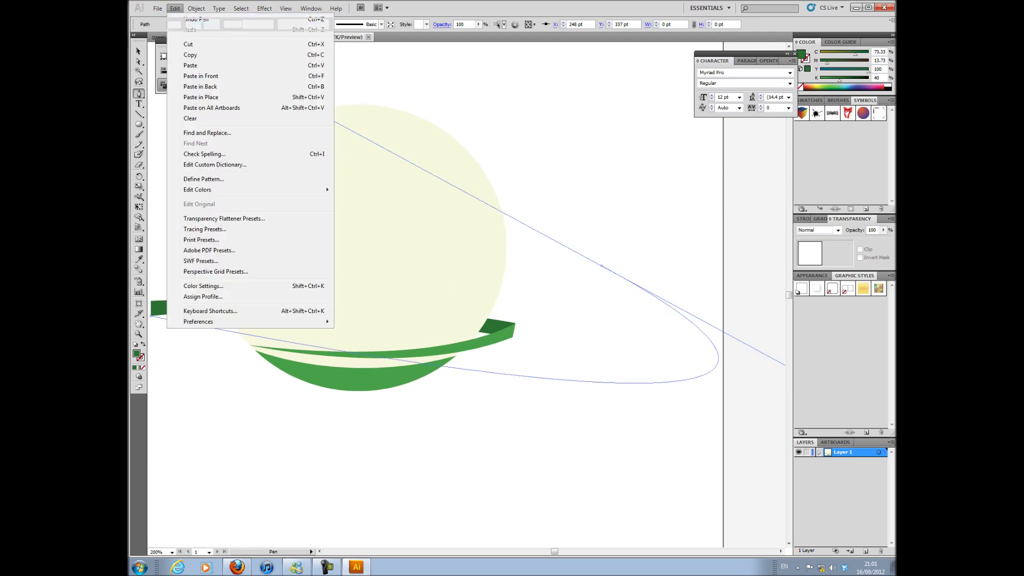
click(192, 19)
Draw a third ribbon curving up from the dark ribbon's left end across the circle beyond its right edge, and close the path.
drag(597, 265, 618, 210)
click(596, 265)
click(599, 234)
click(320, 552)
drag(263, 301, 186, 301)
click(518, 302)
click(518, 315)
drag(543, 552, 552, 551)
Match the third ribbon's fill to the light green of the bottom crescent and deselect it.
click(139, 52)
key(i)
click(459, 379)
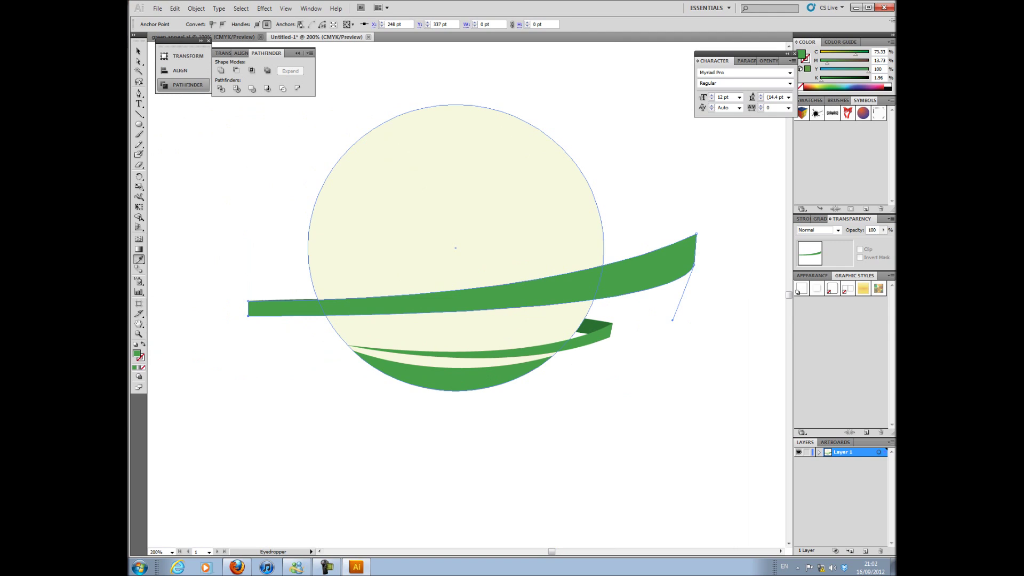
key(ctrl+shift+a)
Draw the curved upper edge of a fourth ribbon from the third ribbon's upper right corner leftward across the circle.
key(p)
click(697, 234)
drag(155, 186, 141, 187)
click(641, 186)
click(175, 9)
click(184, 19)
click(640, 186)
drag(538, 551, 550, 551)
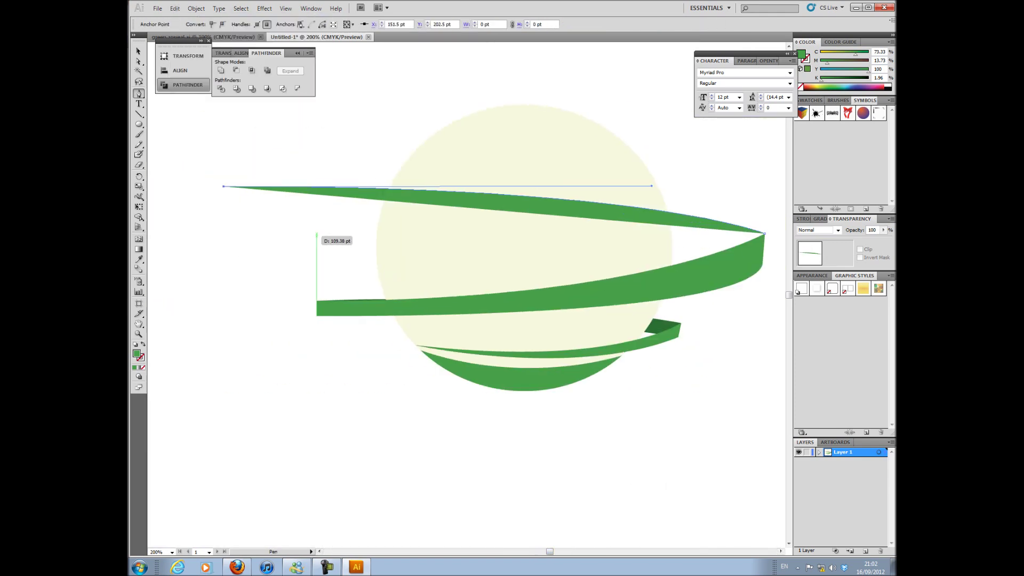
Complete the fourth ribbon with a left end and a curved lower edge back to the third ribbon's right end, closing the path.
click(317, 235)
drag(763, 265, 462, 291)
click(370, 265)
click(373, 234)
drag(561, 552, 550, 552)
Match the fourth ribbon's fill to the dark green of the small ribbon fold and send it to the back.
click(139, 51)
click(138, 259)
click(646, 325)
click(196, 8)
mouse_move(214, 29)
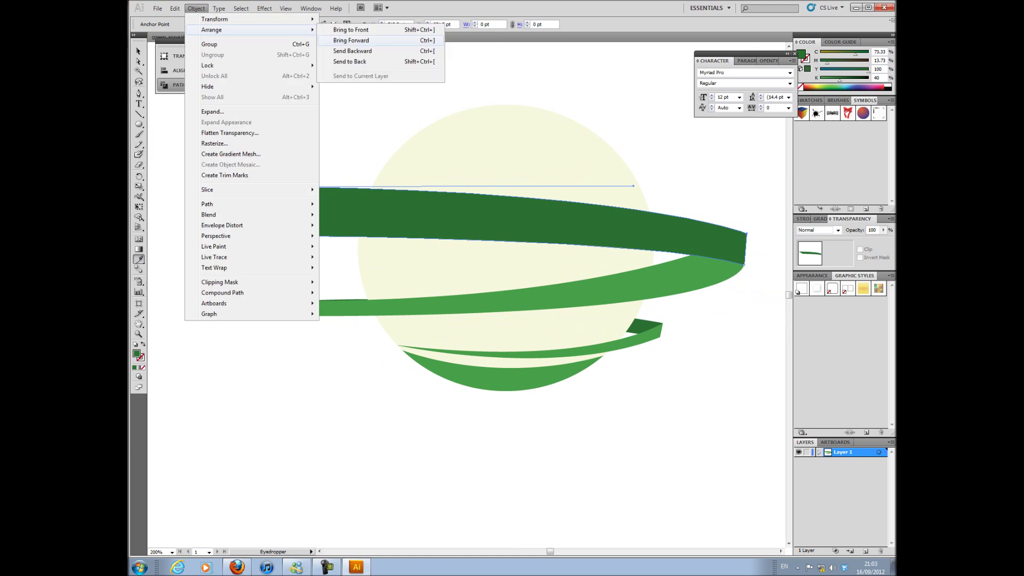
click(363, 61)
click(139, 51)
click(227, 258)
Draw a closed shallow crescent, about 77 by 12 pt, near the top of the cream circle and deselect it.
key(z)
right_click(196, 350)
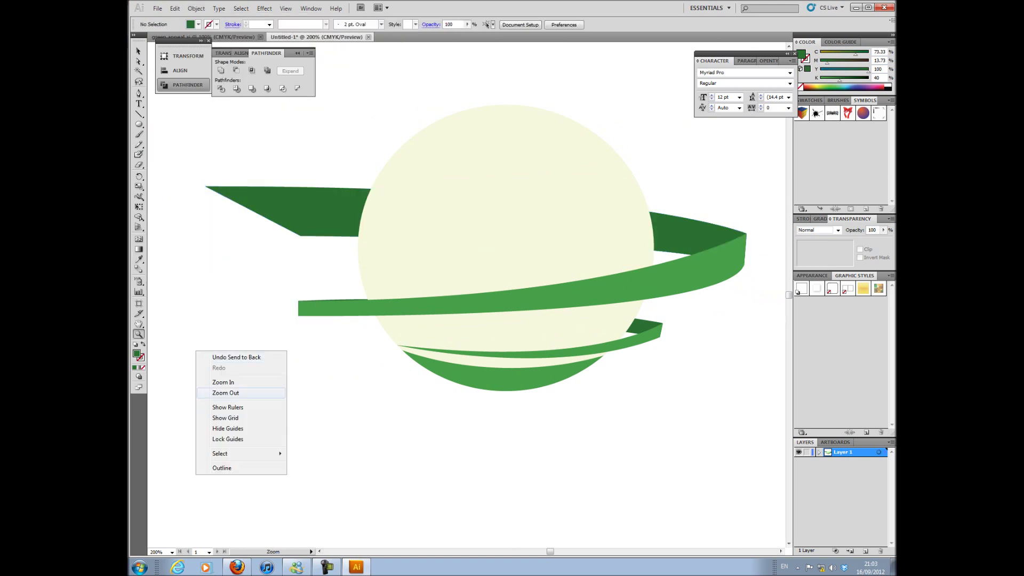
click(219, 391)
right_click(522, 386)
click(549, 425)
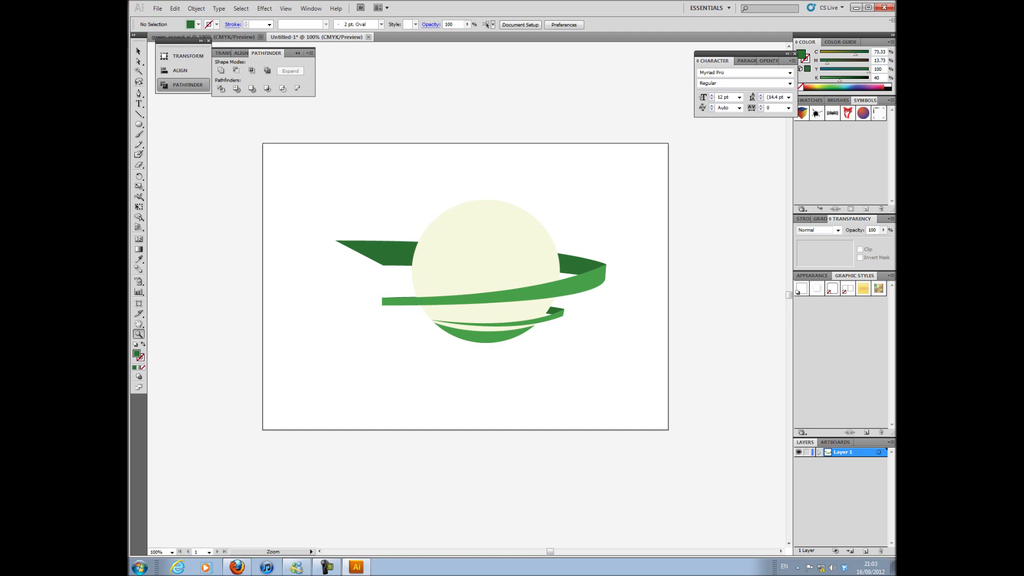
click(502, 257)
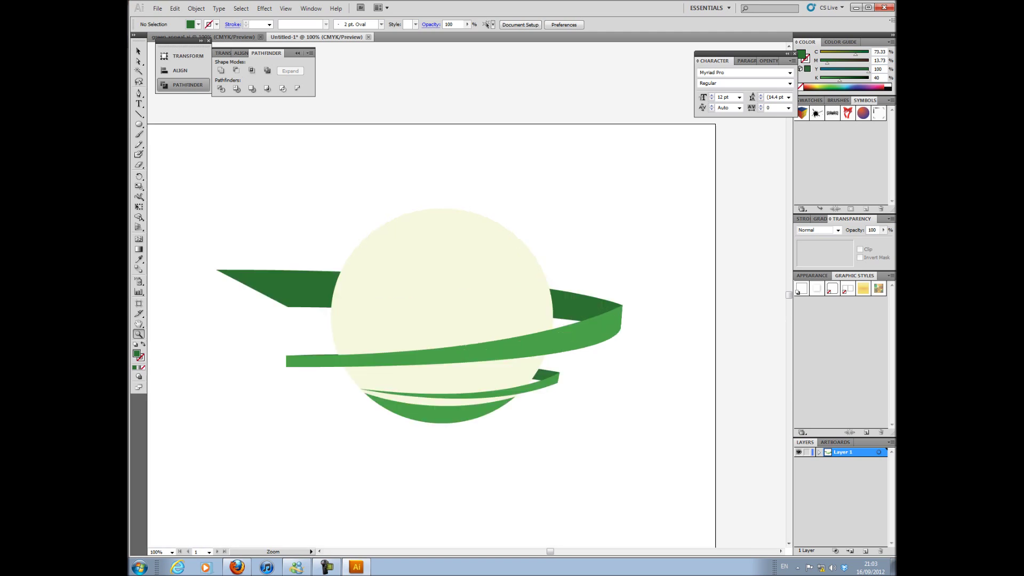
click(139, 94)
click(468, 226)
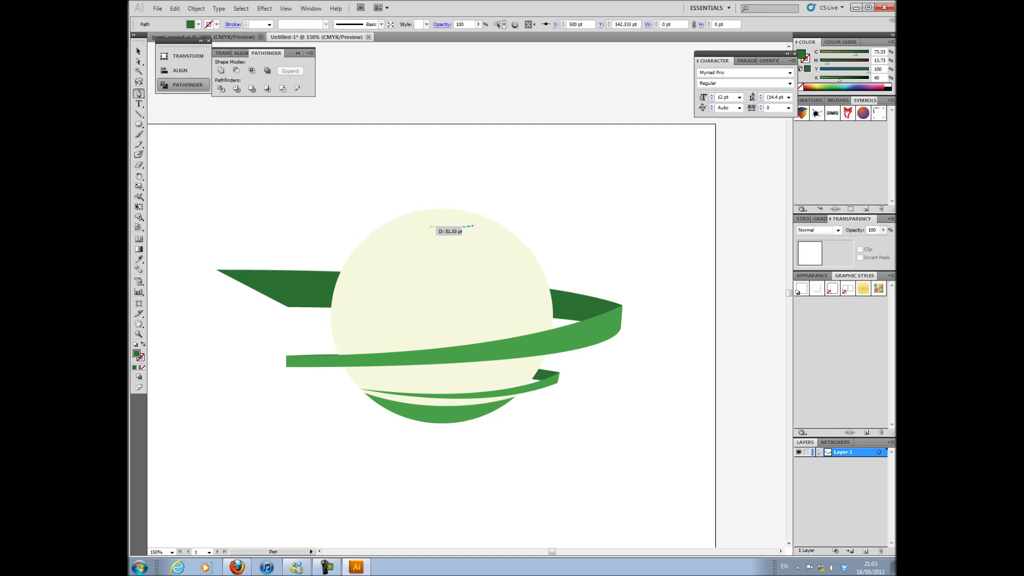
drag(414, 224, 407, 219)
drag(468, 226, 440, 243)
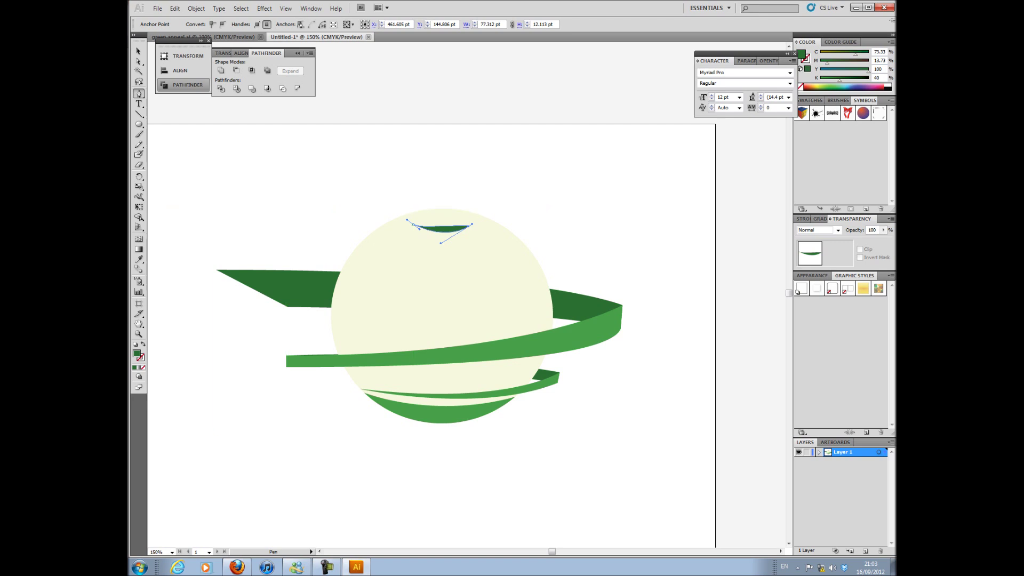
click(138, 51)
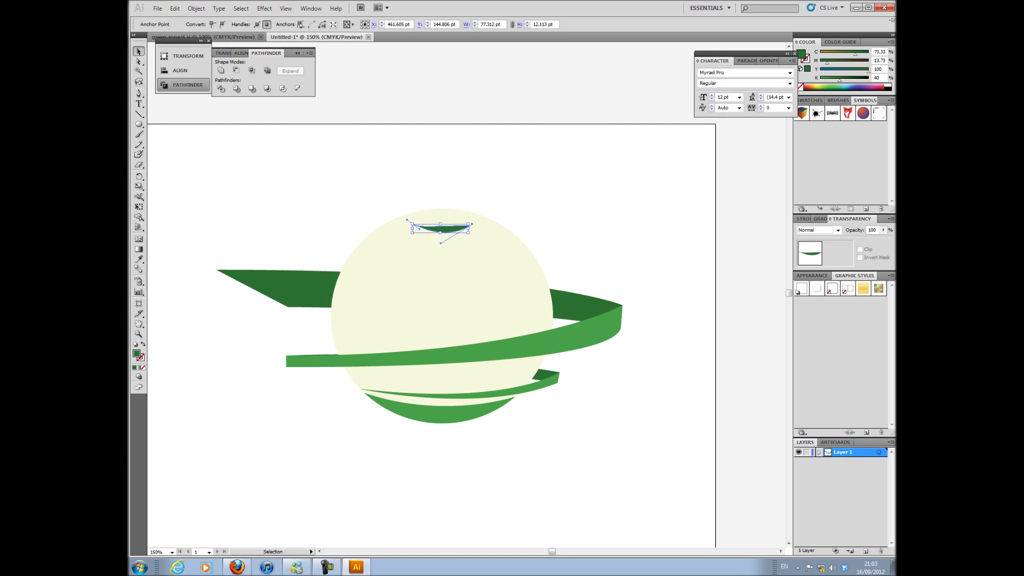
key(ctrl+shift+a)
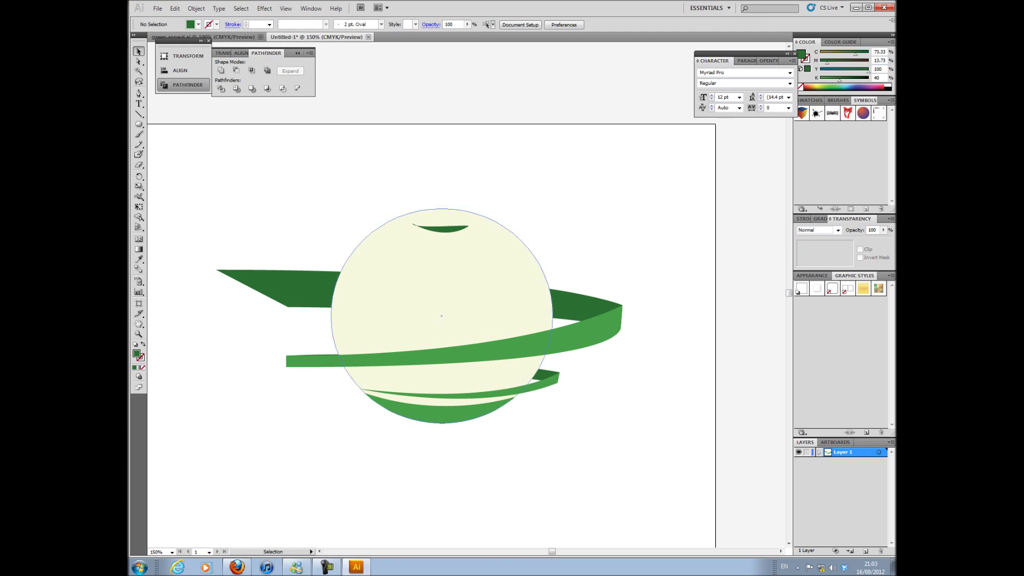
Change the small top crescent's fill to black and deselect it.
click(440, 229)
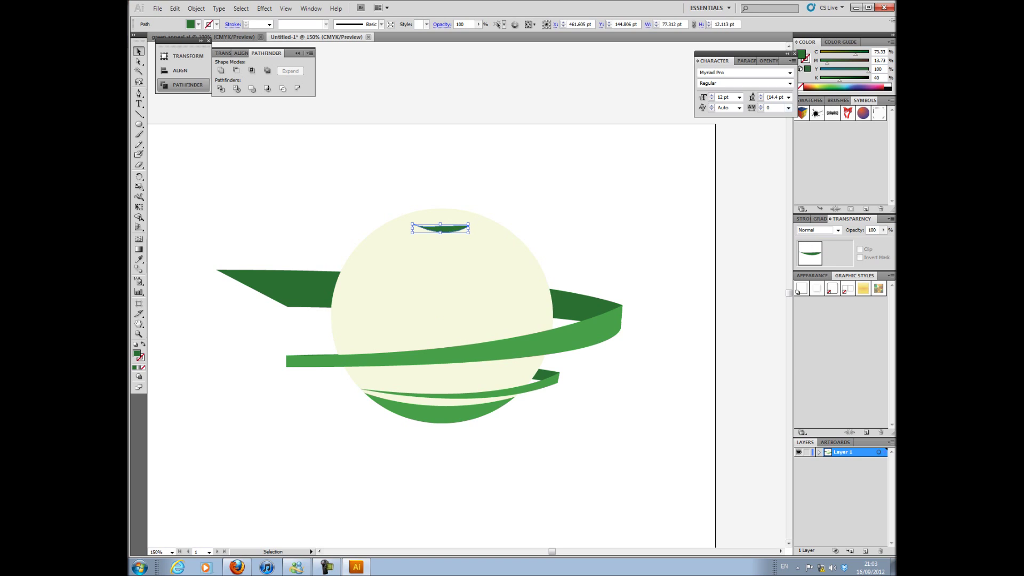
key(ctrl+z)
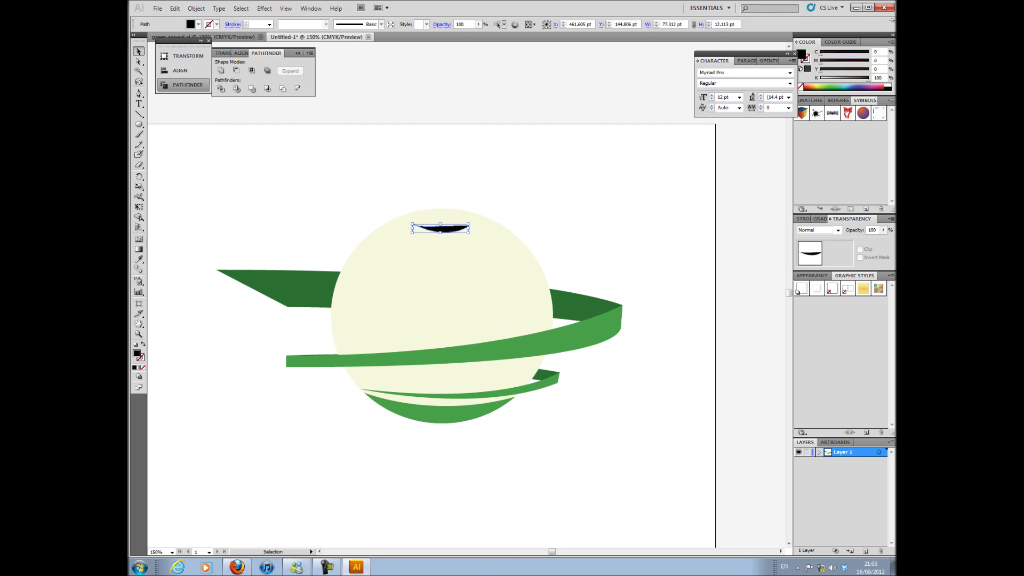
click(287, 125)
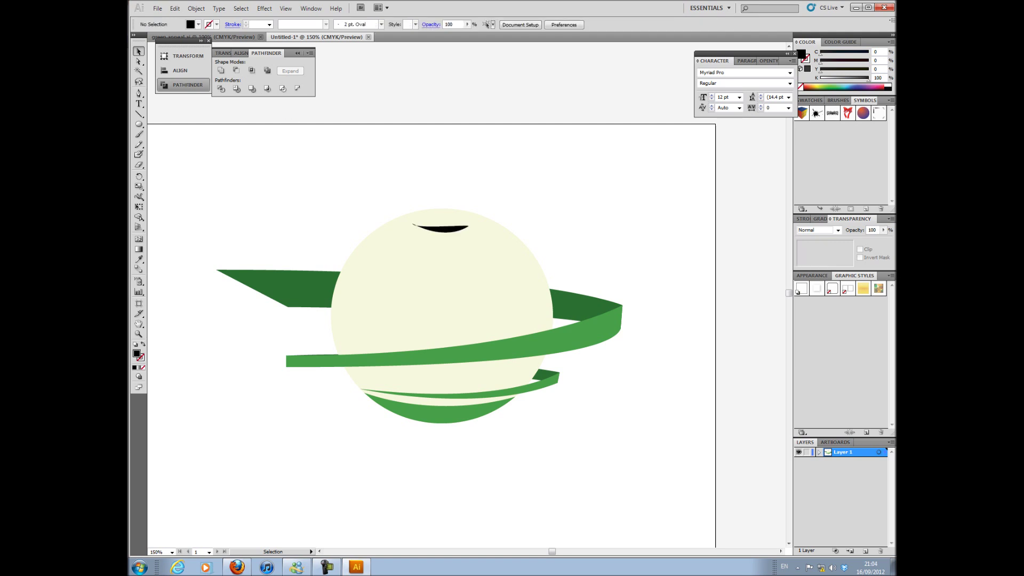
Draw a closed tapering black stem about 126 pt tall, rising from the black crescent and widening toward its upper end.
click(139, 93)
click(447, 228)
drag(468, 137, 473, 137)
click(454, 137)
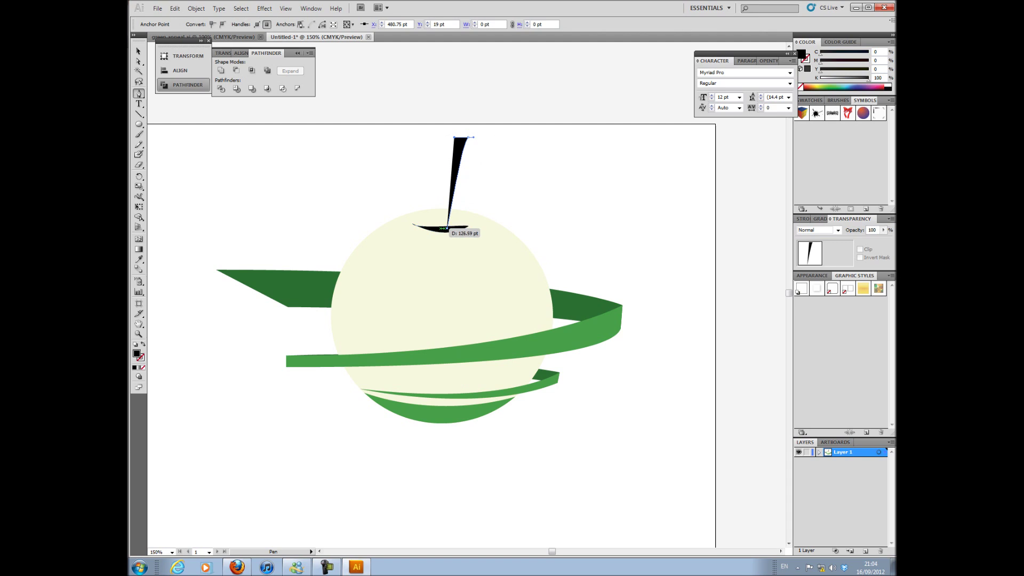
click(441, 229)
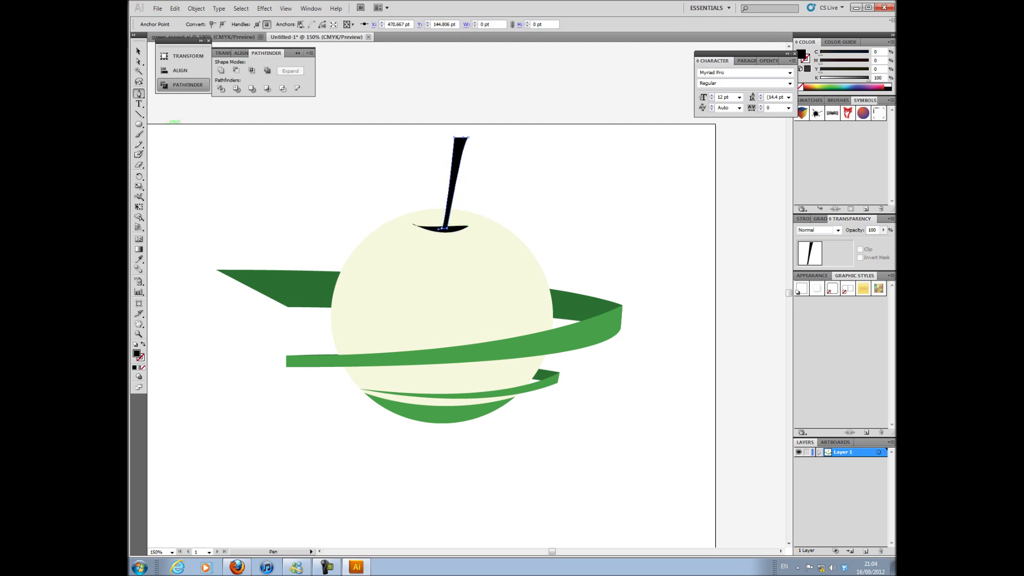
click(139, 52)
key(ctrl+shift+a)
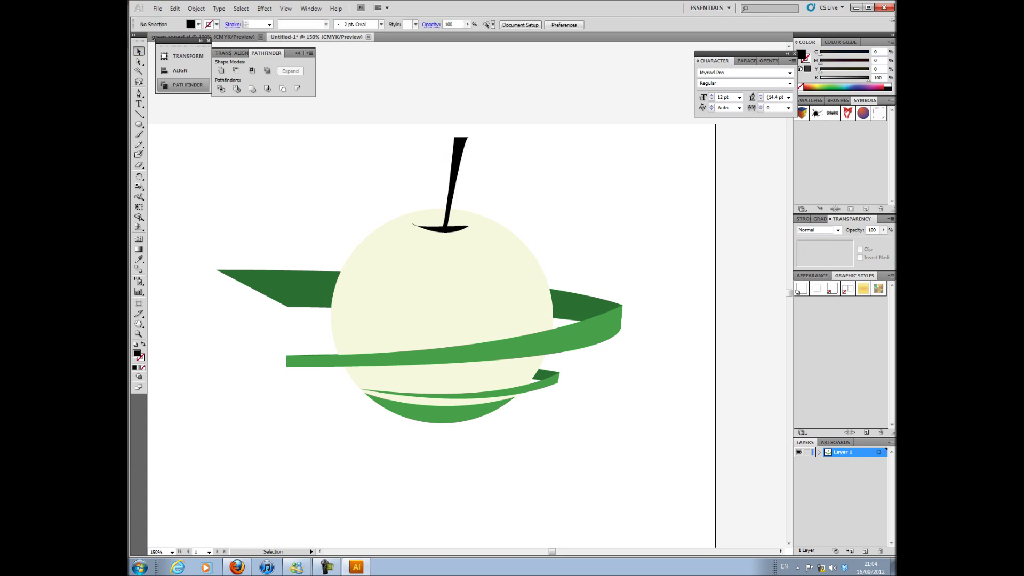
Draw a closed leaf shape about 41 by 63 pt, growing up and left from the base of the stem.
click(139, 93)
click(444, 229)
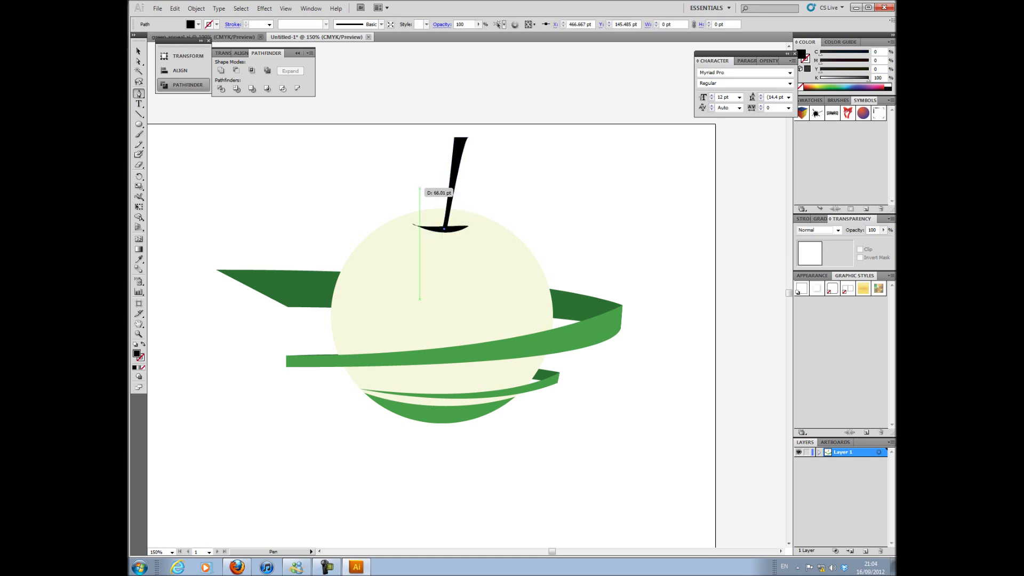
drag(419, 182, 382, 168)
click(420, 183)
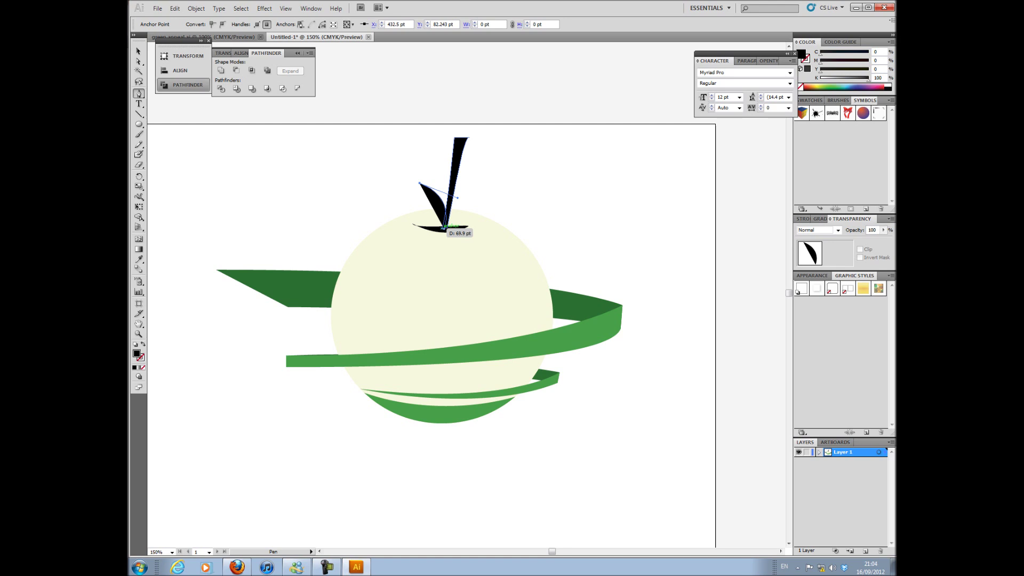
drag(445, 228, 403, 222)
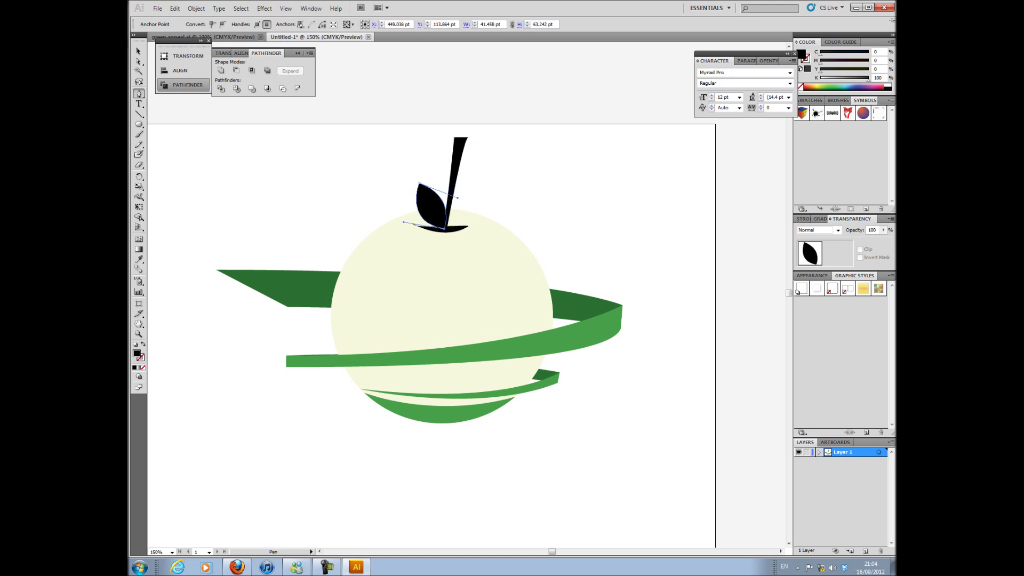
key(v)
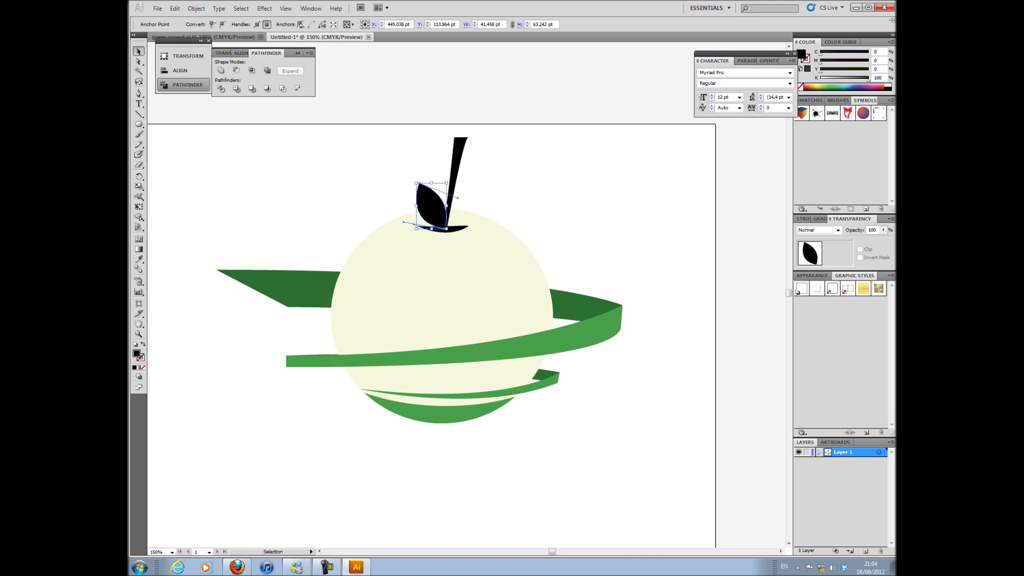
Match the leaf's fill to the dark green of the fourth ribbon and deselect it.
click(139, 259)
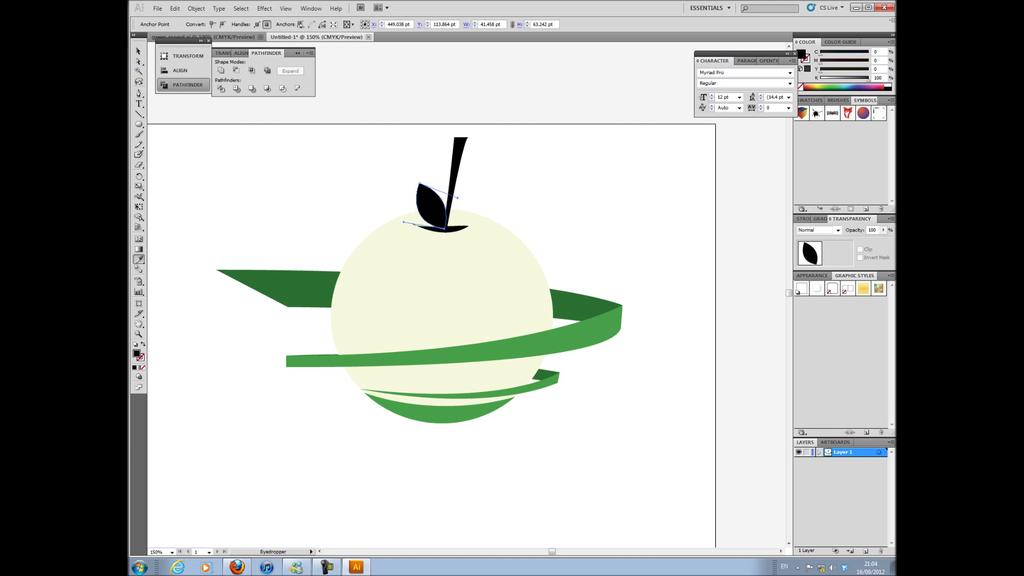
click(277, 288)
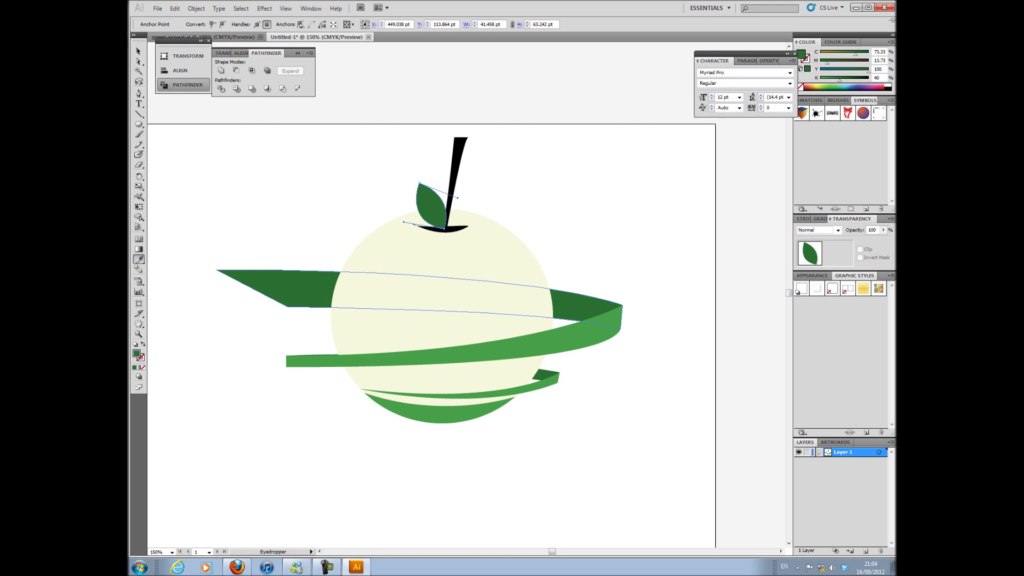
click(139, 51)
key(ctrl+shift+a)
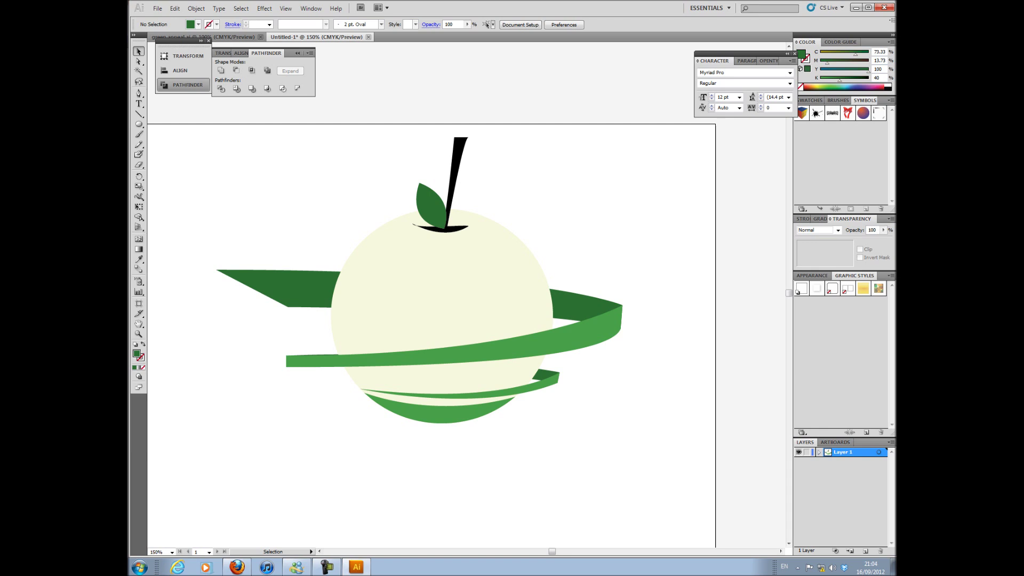
Select the entire apple artwork, including ribbons, stem and leaf, and group it.
key(ctrl+minus)
drag(248, 436, 611, 187)
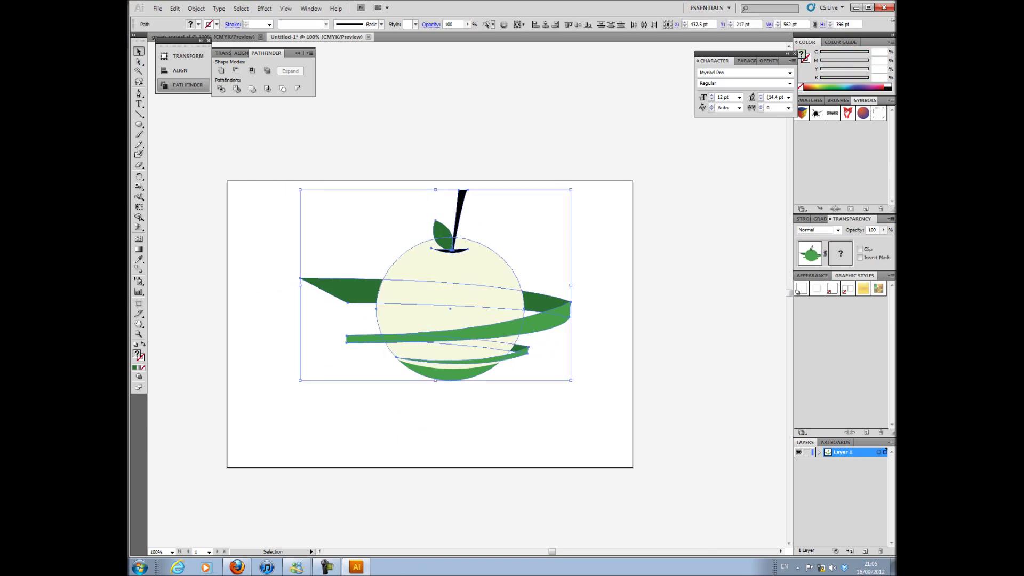
click(196, 9)
click(203, 43)
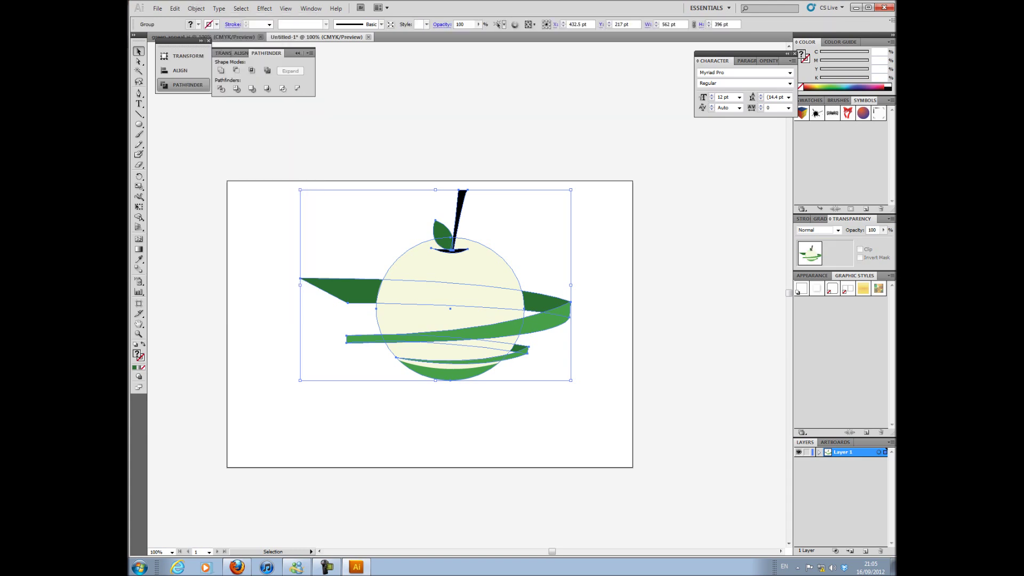
Flip the grouped apple horizontally using Transform Each with Reflect X.
click(176, 8)
click(195, 8)
click(196, 9)
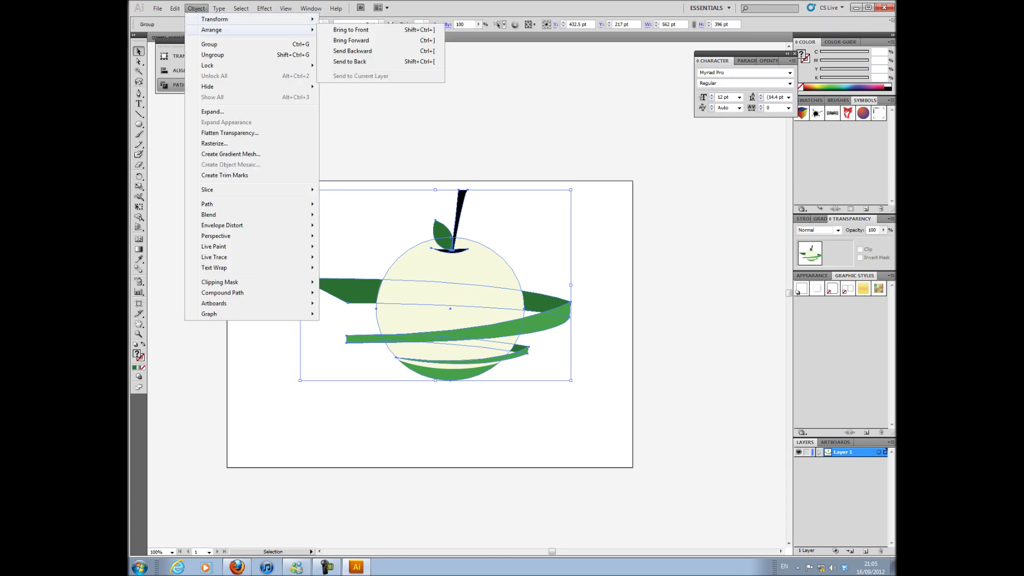
mouse_move(240, 20)
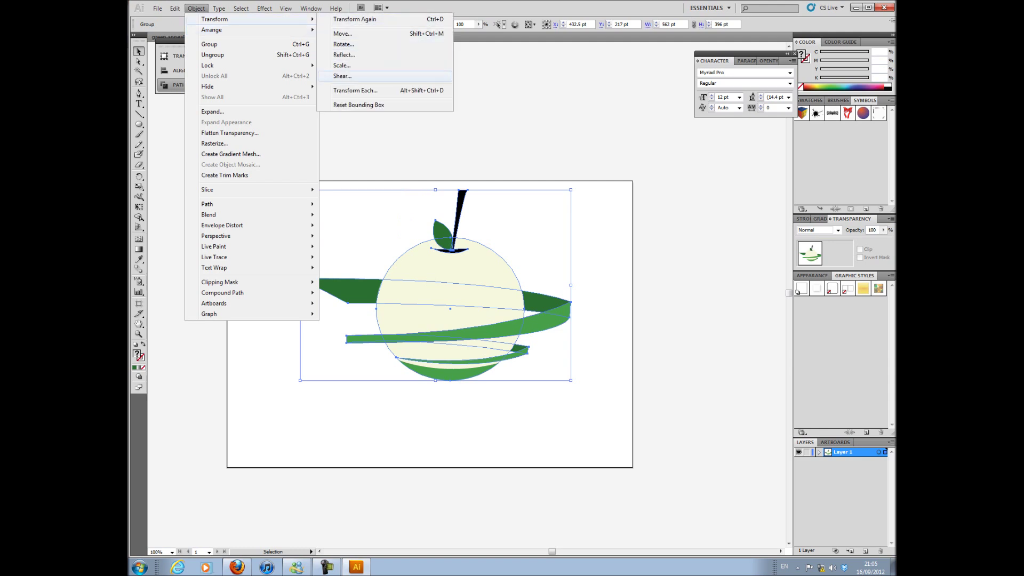
click(355, 91)
click(565, 286)
key(Return)
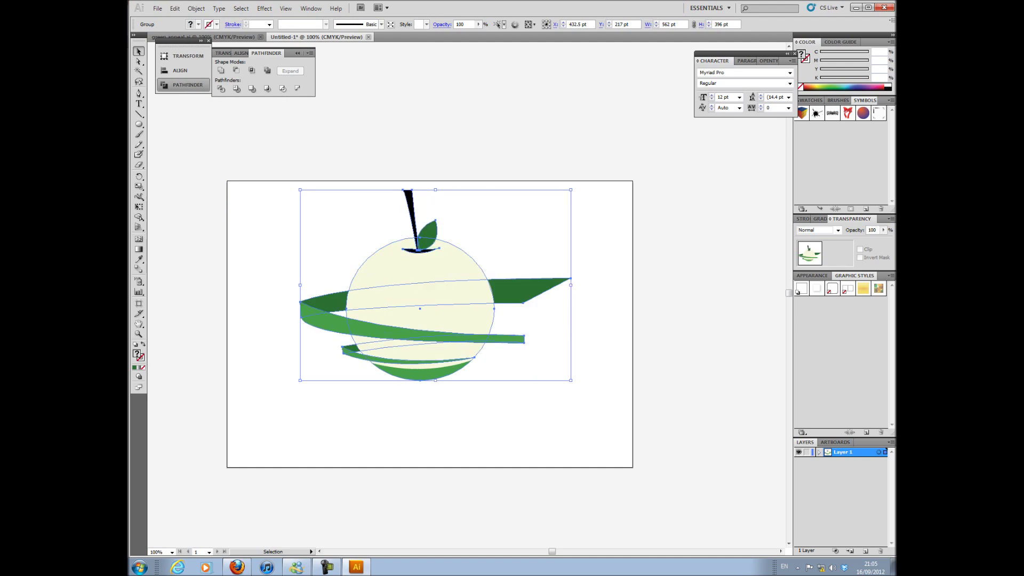
Scale the apple group proportionally down to about 379 by 267 pt and move it to the left part of the artboard.
key(shift)
drag(570, 190, 483, 252)
drag(373, 312, 314, 294)
click(442, 230)
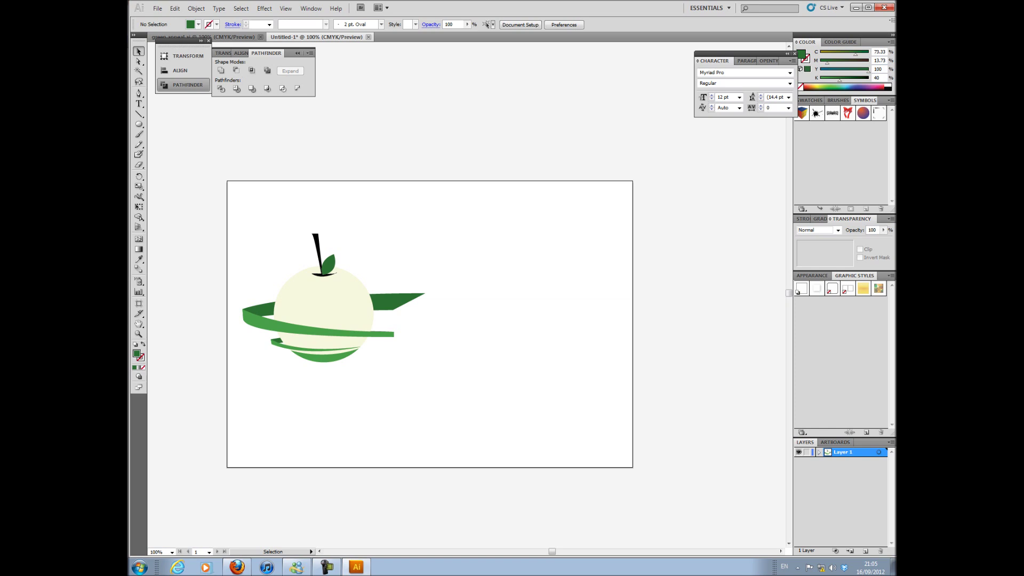
Copy the apple group and paste a duplicate of it.
drag(235, 376, 448, 209)
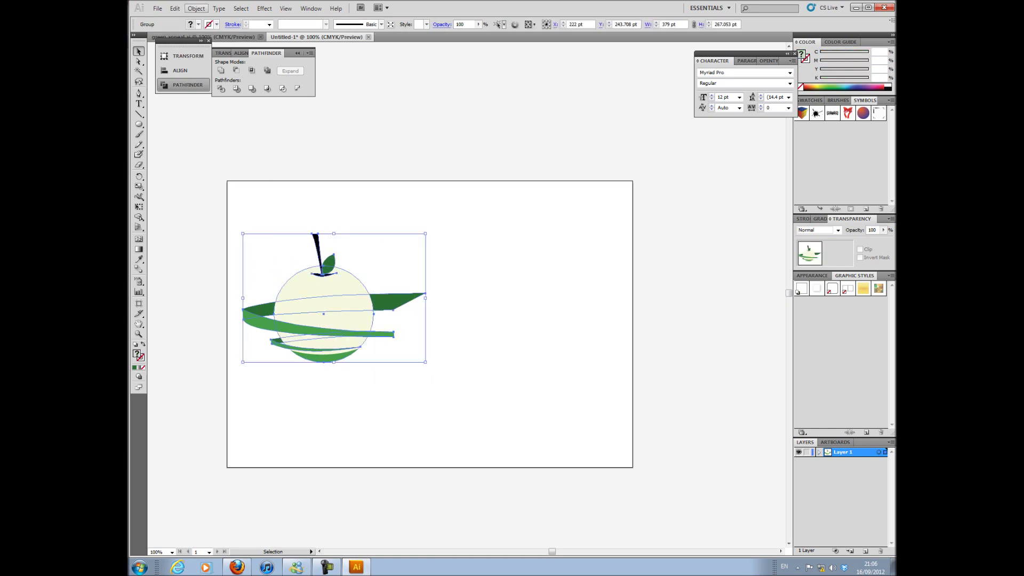
click(175, 9)
click(191, 54)
click(175, 9)
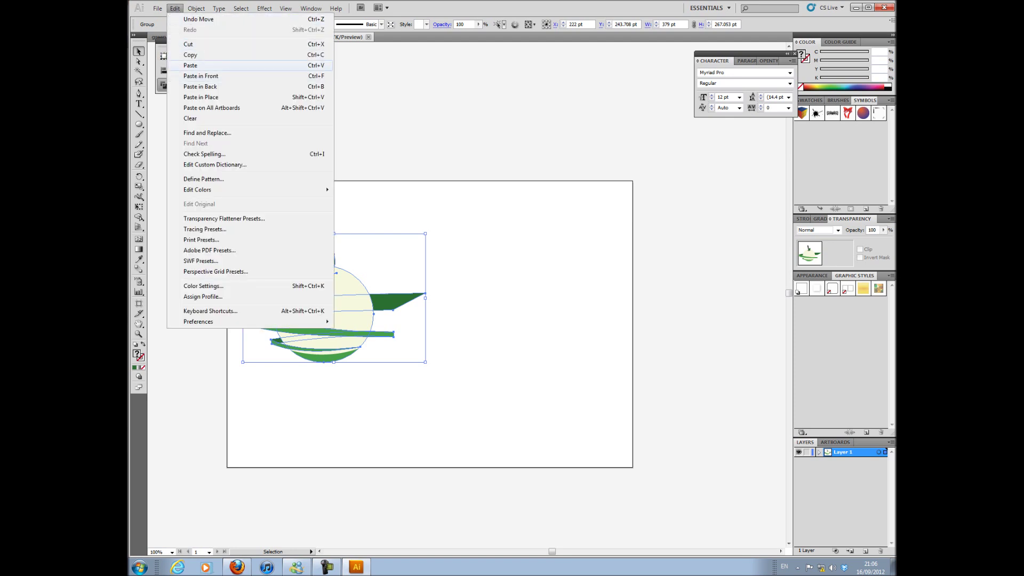
click(190, 65)
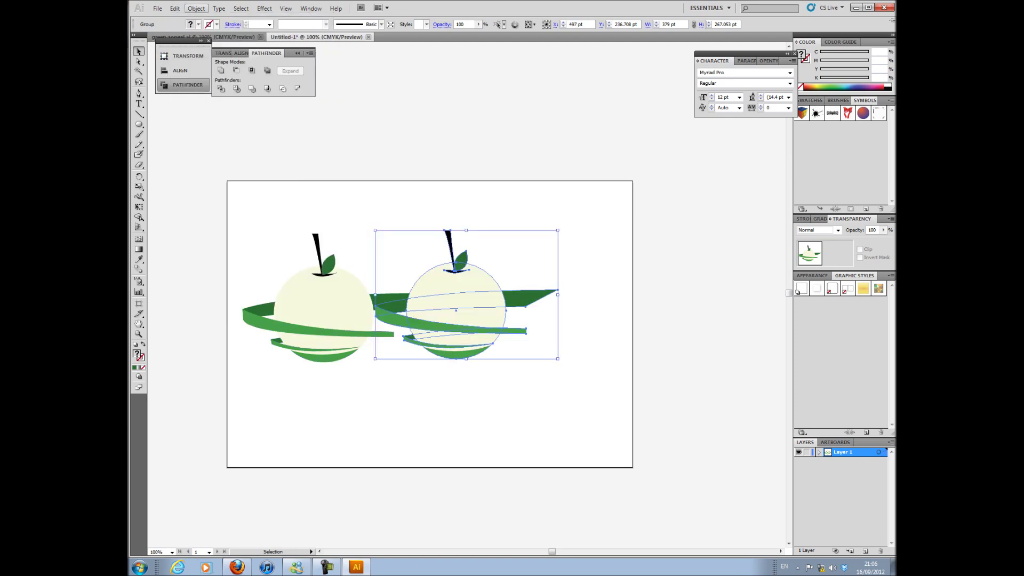
Flip the pasted apple upside down with a Transform Each reflection.
click(196, 9)
mouse_move(215, 19)
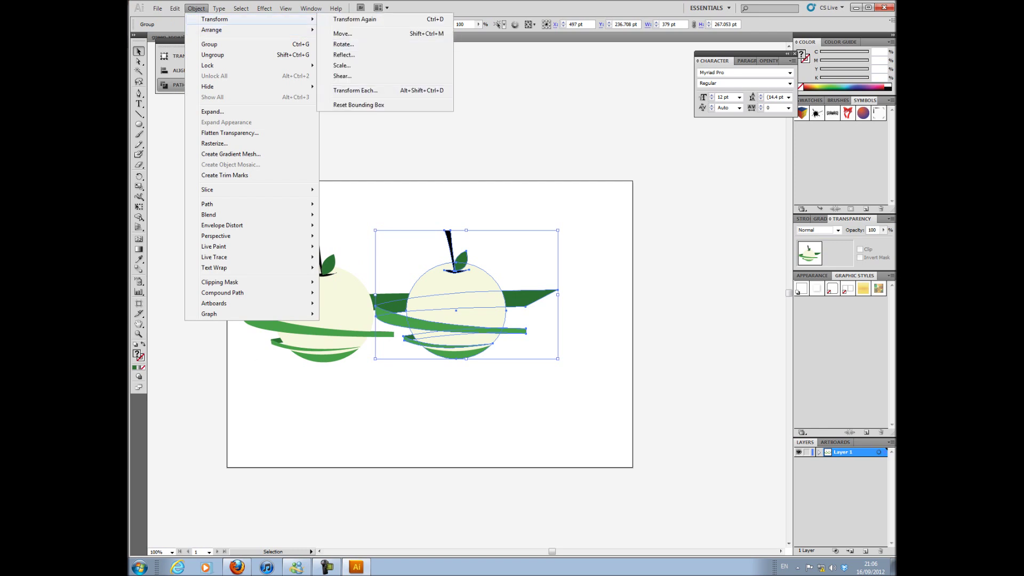
click(349, 91)
click(565, 285)
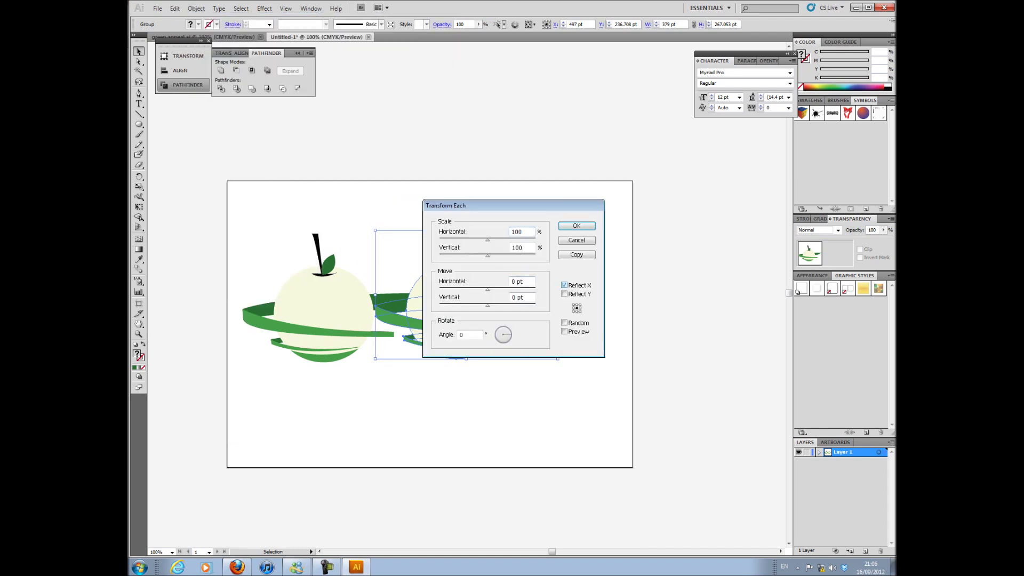
key(Return)
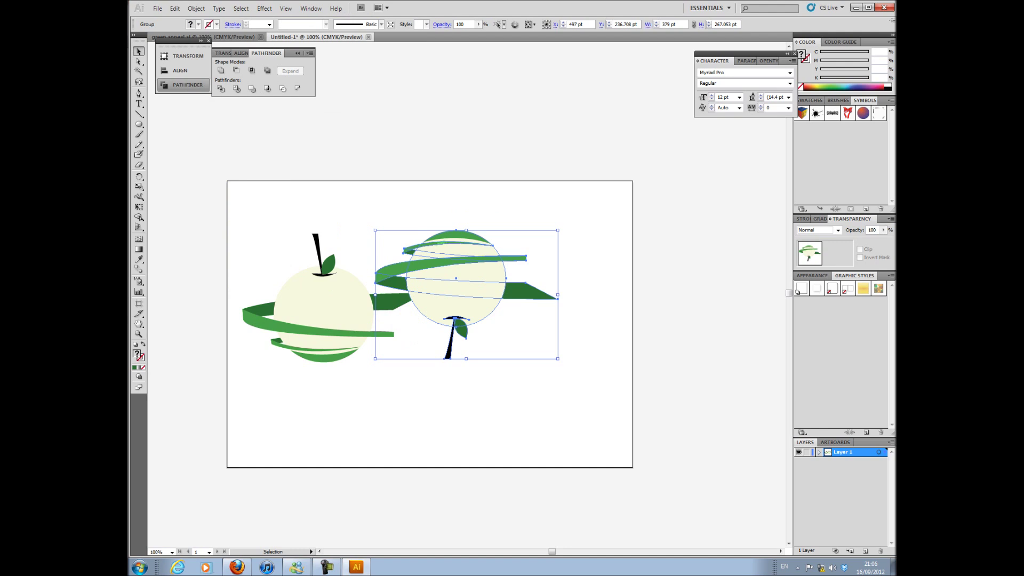
Place the upside-down apple directly beneath the original, base to base, and reduce its opacity to 30%.
drag(467, 233, 336, 363)
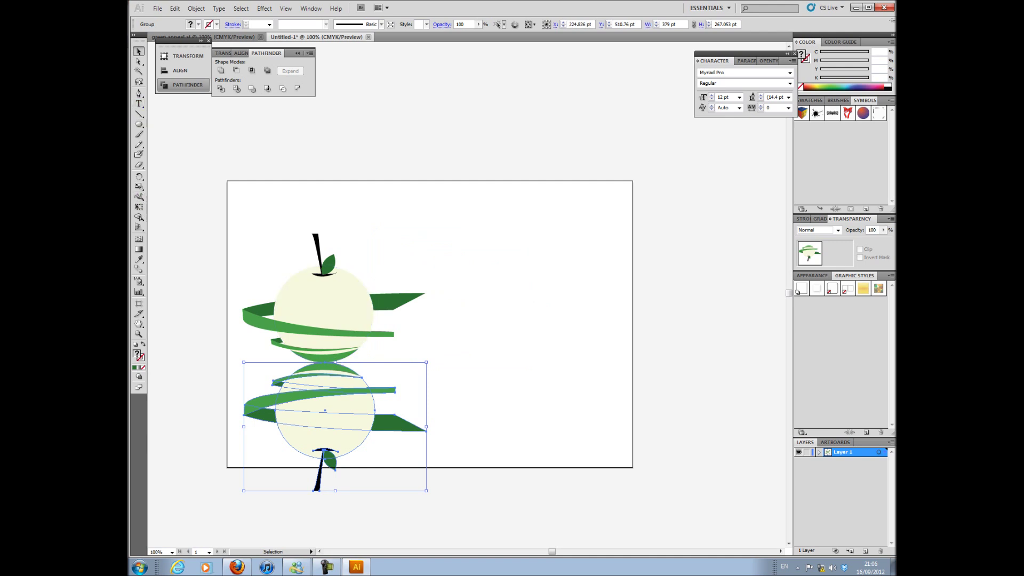
click(884, 230)
drag(883, 239, 849, 240)
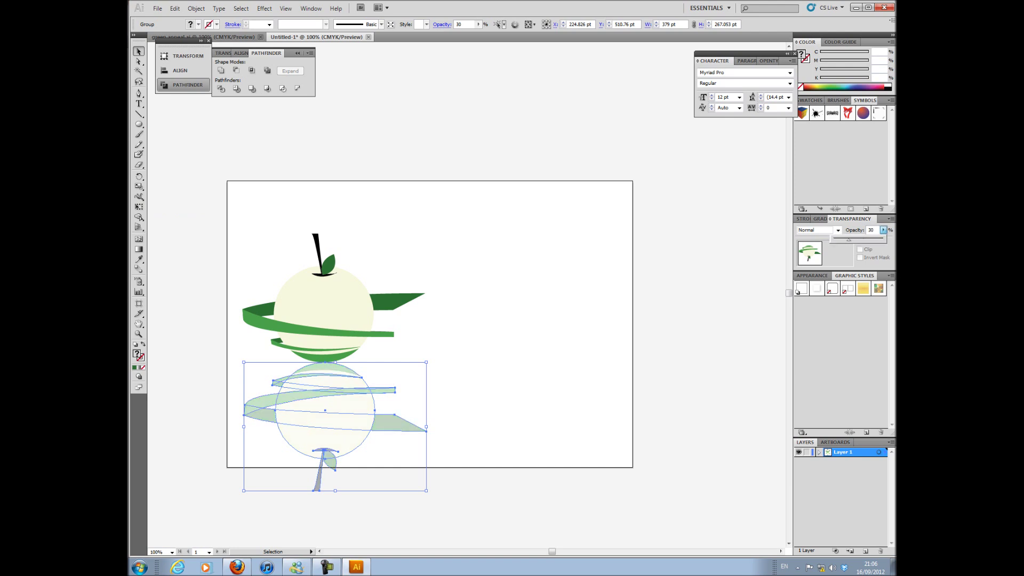
Add an area-text frame in the empty space above the apple, with the text "reenAppeal" at 60 pt.
click(533, 330)
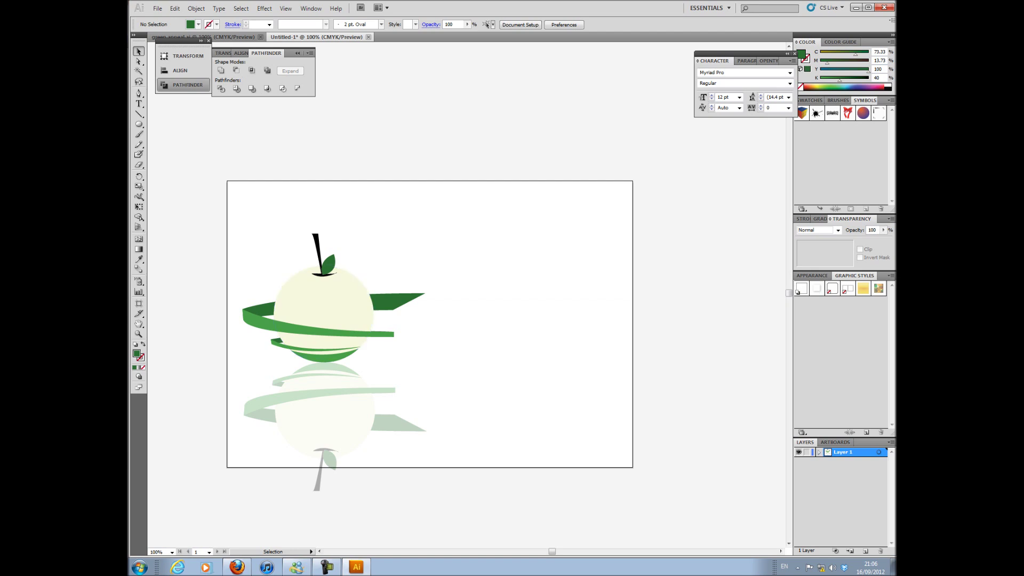
key(t)
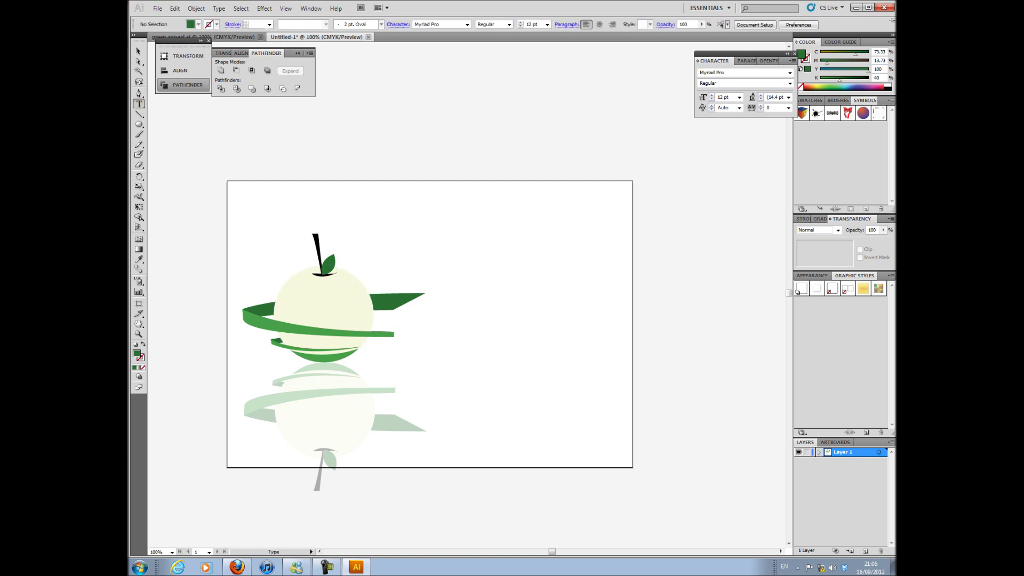
drag(361, 248, 618, 196)
click(492, 25)
click(482, 134)
text(reenAppeal)
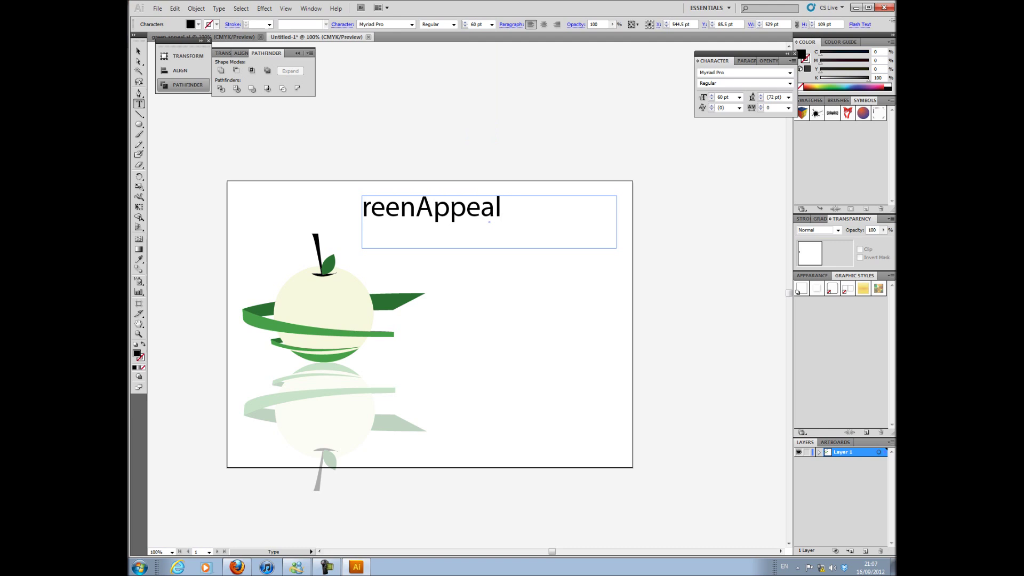
Recolour the letters "reen" with the green sampled from the front ribbon, and move the text beside the apple over the ribbon.
drag(416, 208, 363, 208)
click(139, 260)
click(320, 329)
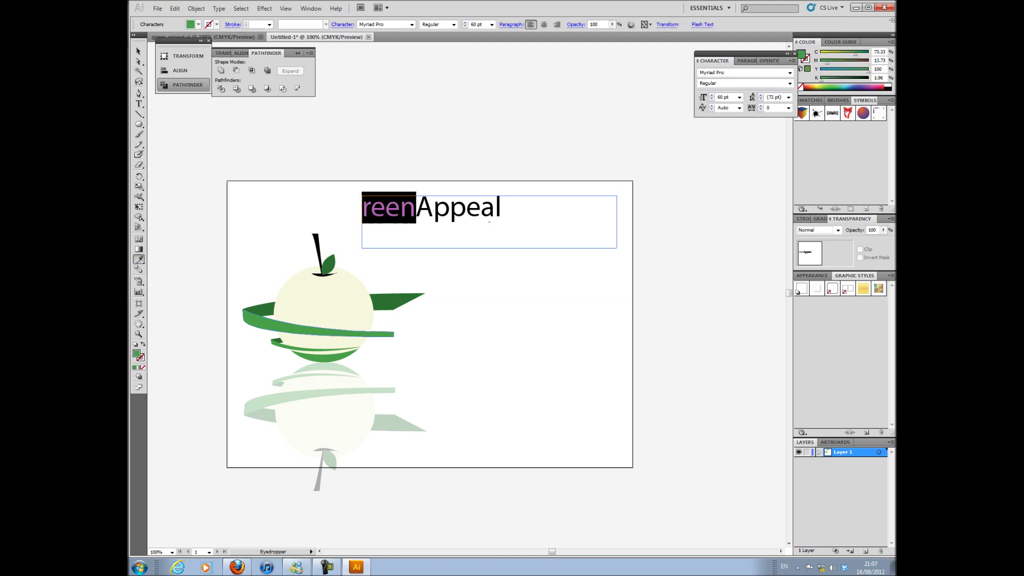
click(139, 51)
drag(442, 210, 456, 320)
click(469, 382)
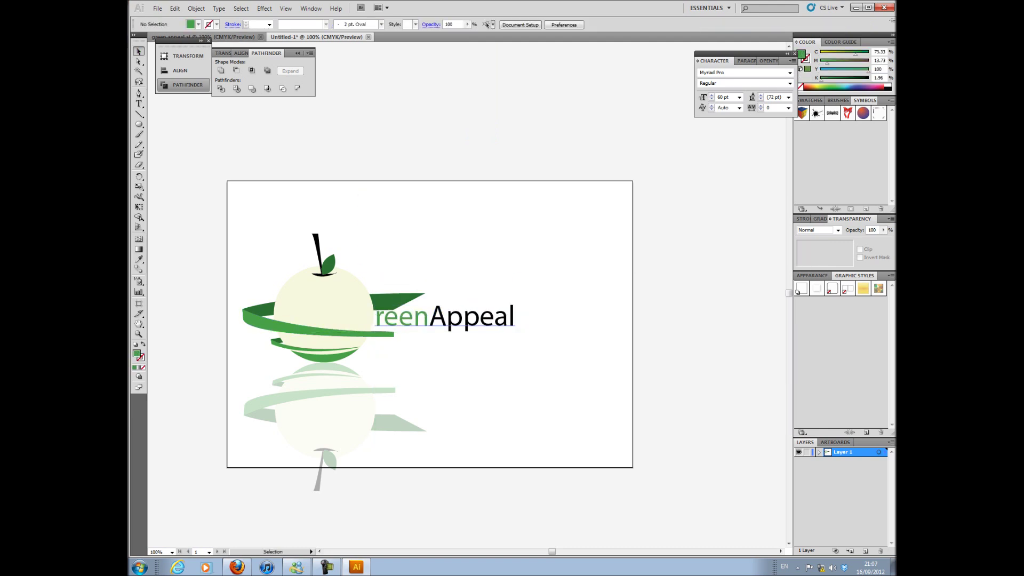
Add a separate text frame above "reenAppeal" containing the capital letter "G".
key(t)
drag(445, 198, 527, 263)
text(G)
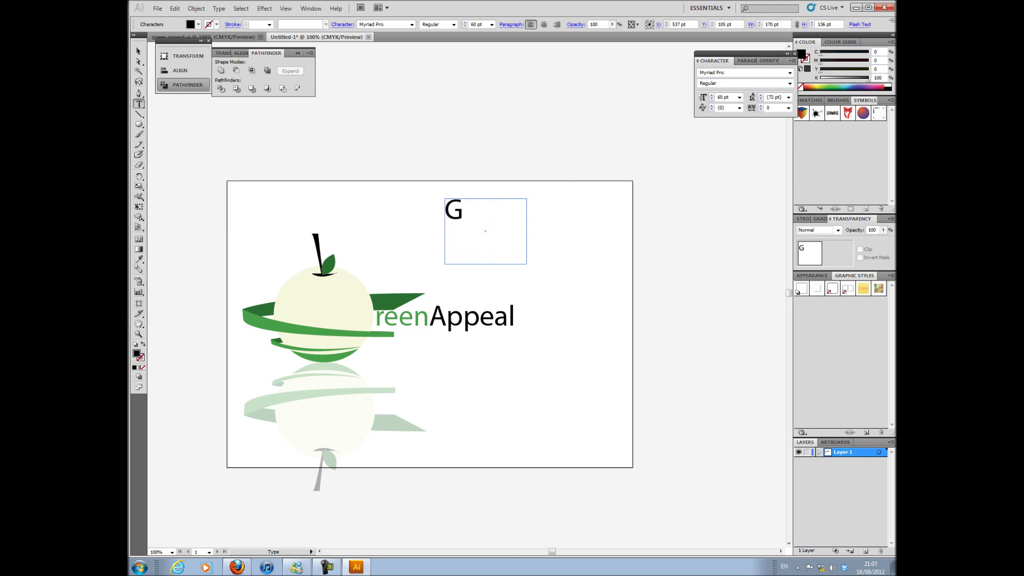
Change the "G" to the Amienne script font at 72 pt.
key(ctrl+a)
click(412, 25)
click(380, 40)
key(Down)
key(Down)
key(Down)
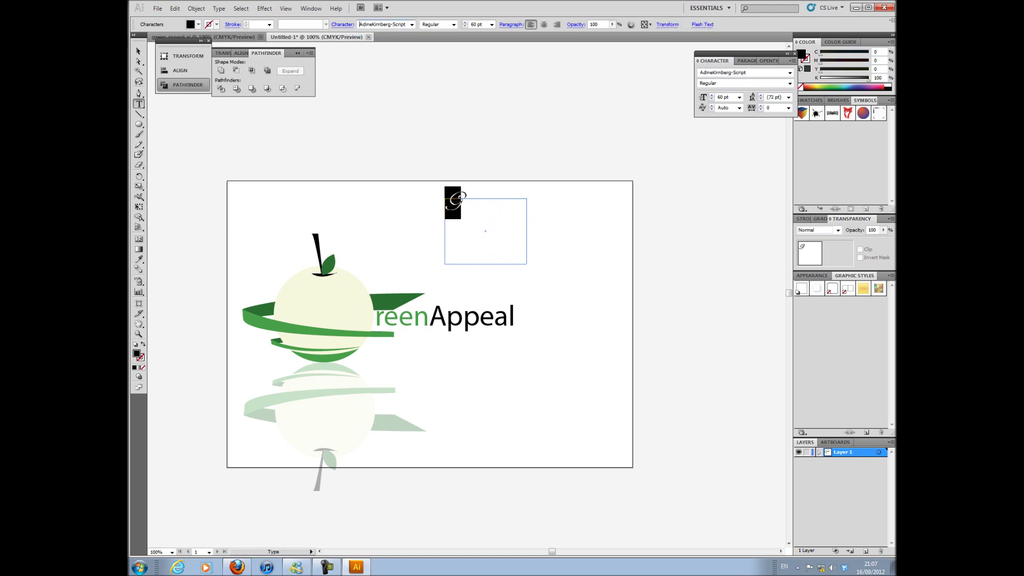
key(Down)
key(Down)
key(Down)
click(492, 24)
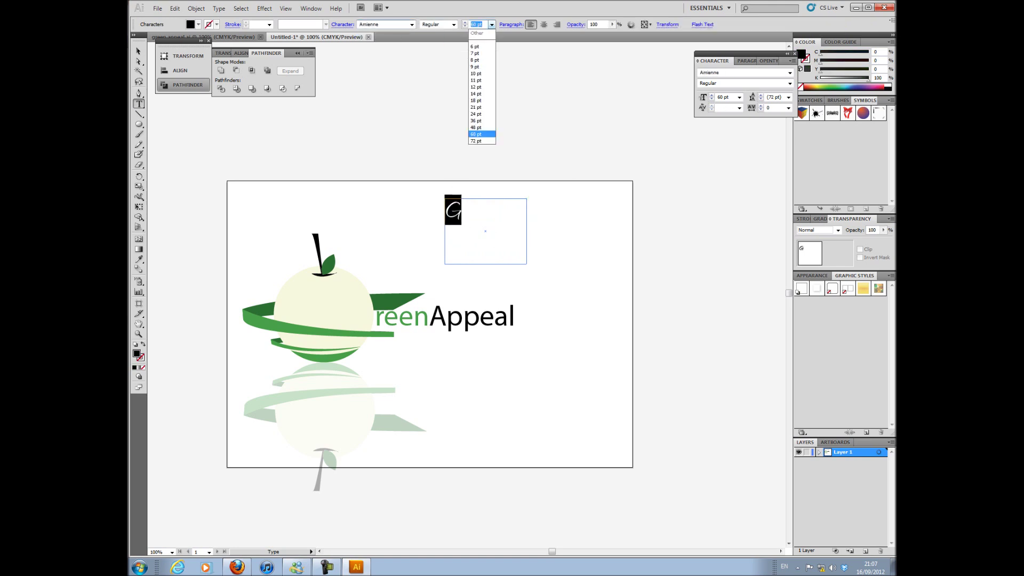
click(483, 142)
Convert the script "G" to outlines.
click(219, 8)
click(139, 51)
click(219, 9)
key(shift+ctrl+o)
Place the outlined "G" enlarged over the apple and shift "reenAppeal" left so it directly follows the "G".
drag(474, 220, 315, 303)
click(421, 267)
click(395, 320)
drag(395, 320, 371, 320)
click(459, 266)
Select the whole logo with its reflection and move it slightly right and up on the artboard.
drag(238, 215, 539, 512)
drag(347, 280, 389, 272)
click(480, 251)
Try drawing a small closed white shape with the Pen tool over the left fold of the green ribbon.
key(z)
click(386, 350)
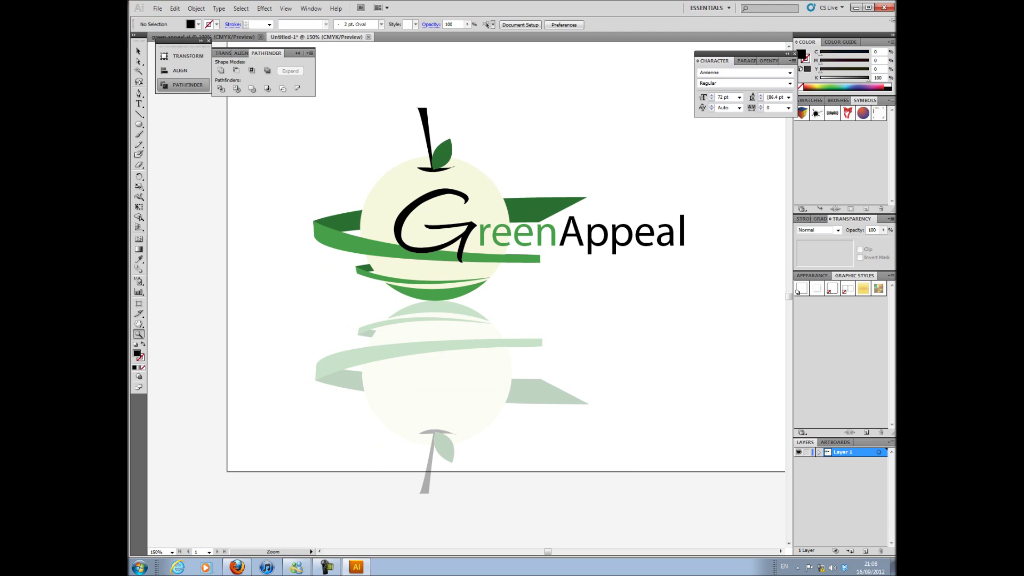
click(380, 232)
click(139, 93)
click(888, 85)
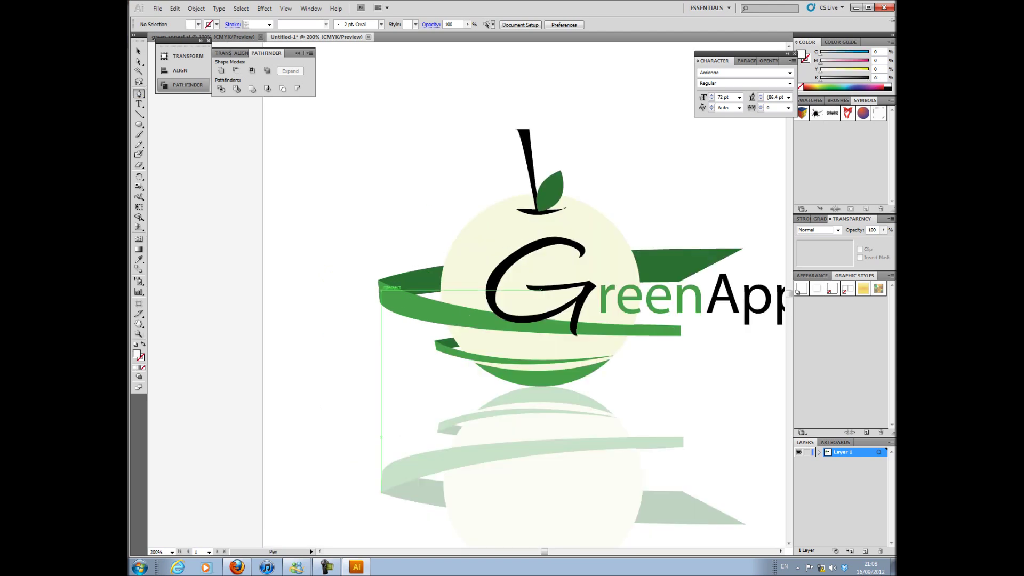
click(380, 284)
click(400, 292)
click(399, 292)
click(396, 313)
click(382, 304)
Delete the small white shape from the ribbon's left fold.
click(138, 51)
click(337, 234)
click(390, 300)
key(Delete)
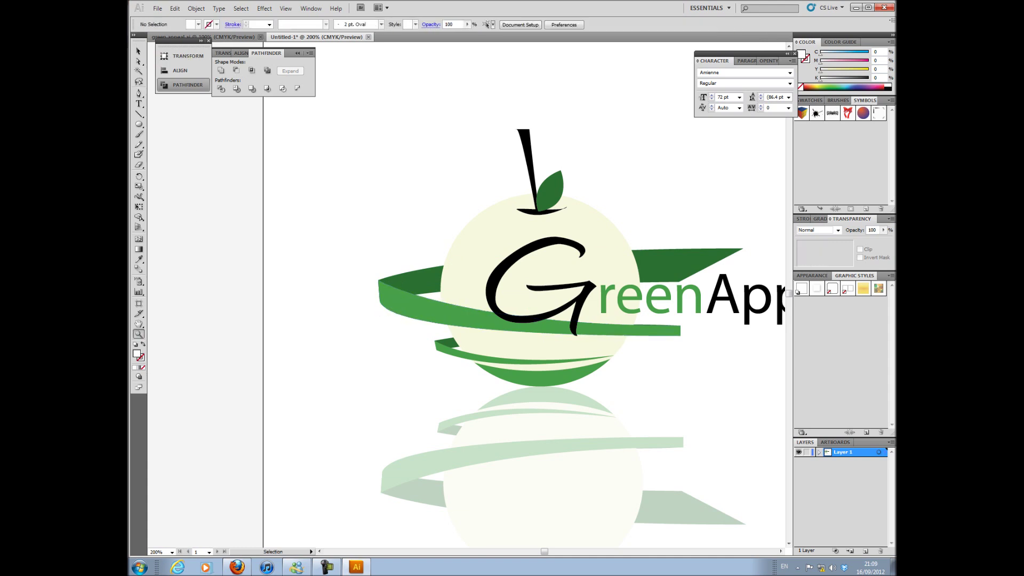
Move the whole logo with its reflection further up and right, closer to the artboard's centre.
right_click(510, 296)
click(559, 340)
right_click(580, 312)
click(608, 354)
drag(402, 496, 545, 272)
click(417, 346)
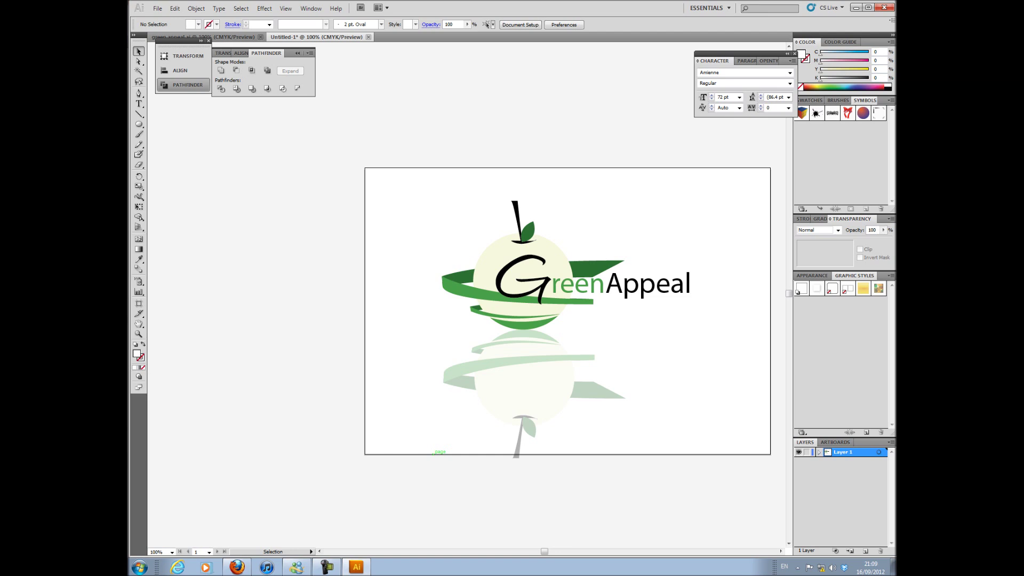
click(327, 567)
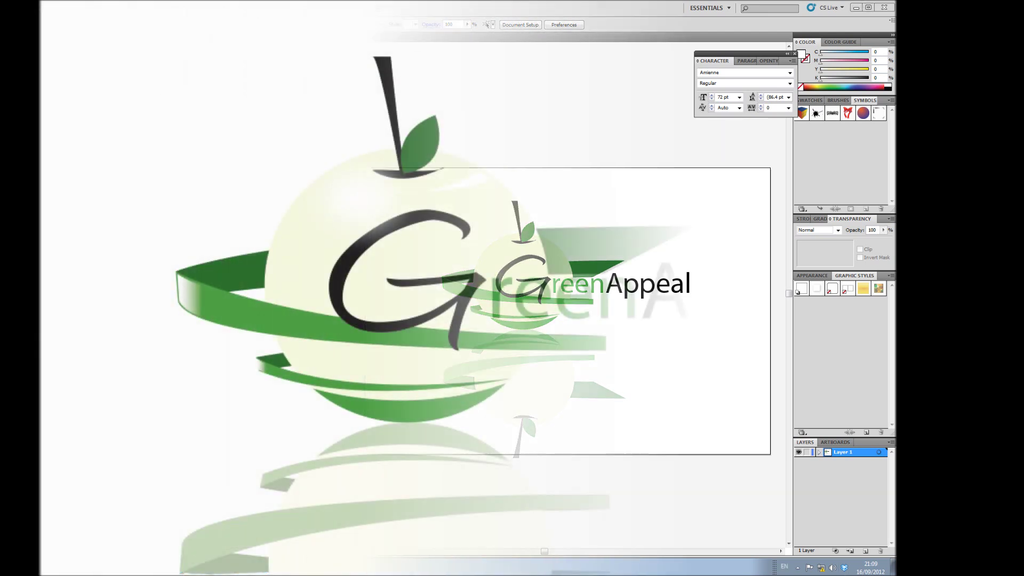